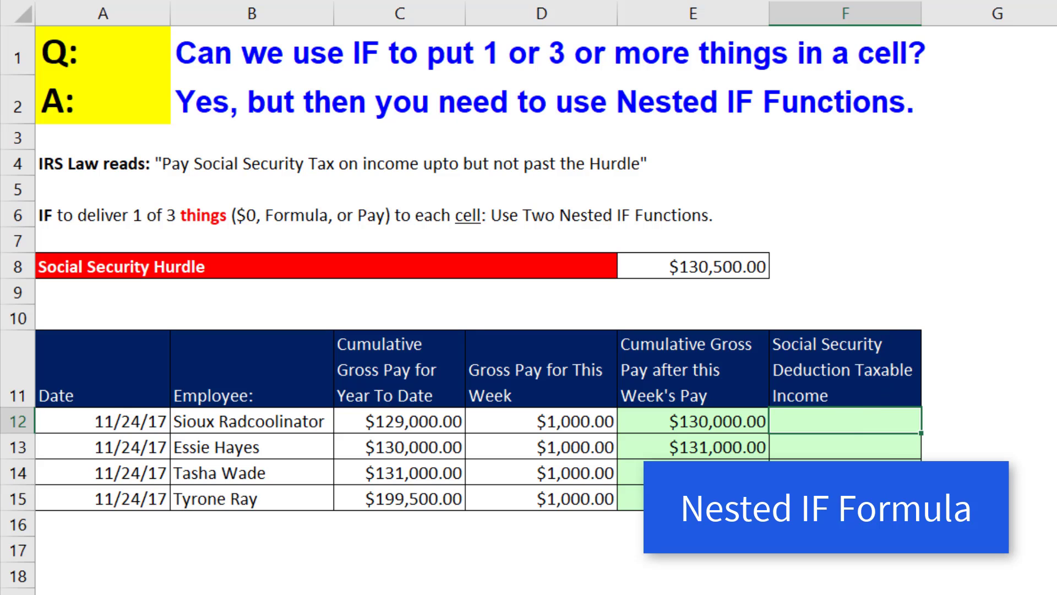
Step: Start an IF formula in F12 that tests C12>$E$8 and returns 0 when true
type("=IF(")
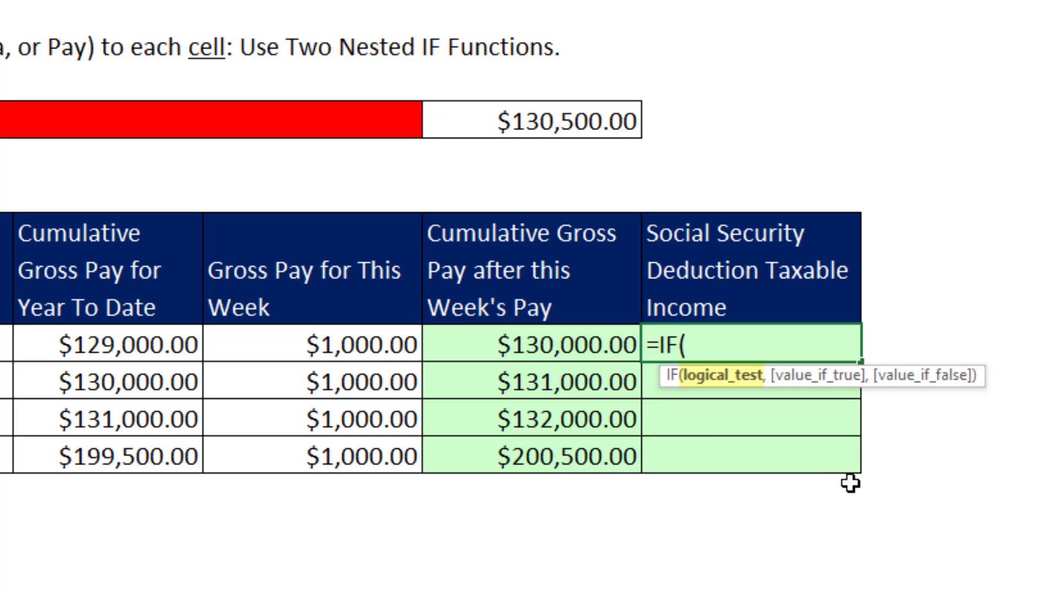
left_click(169, 353)
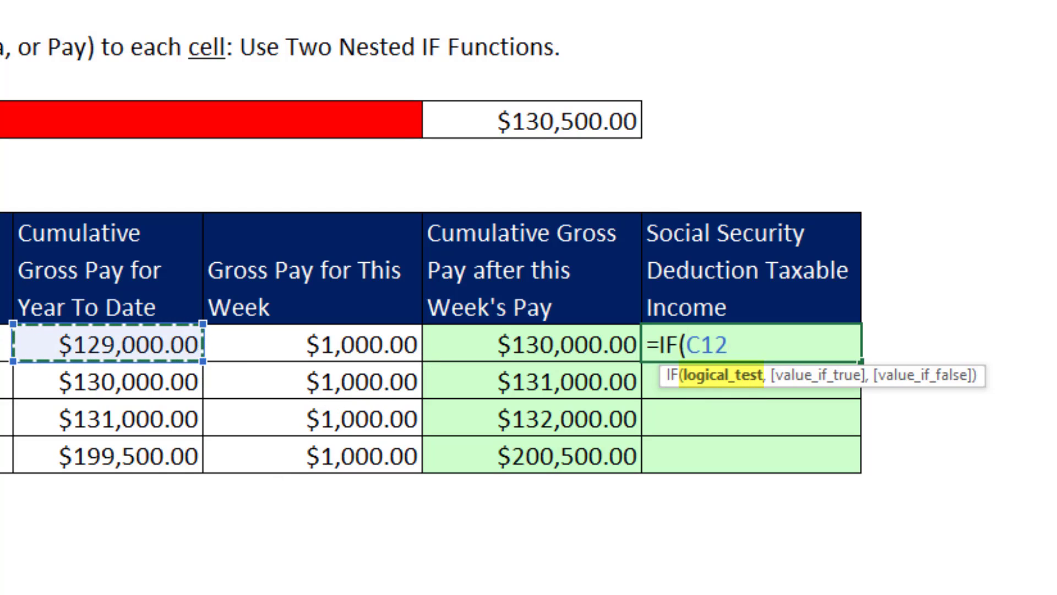
type(">")
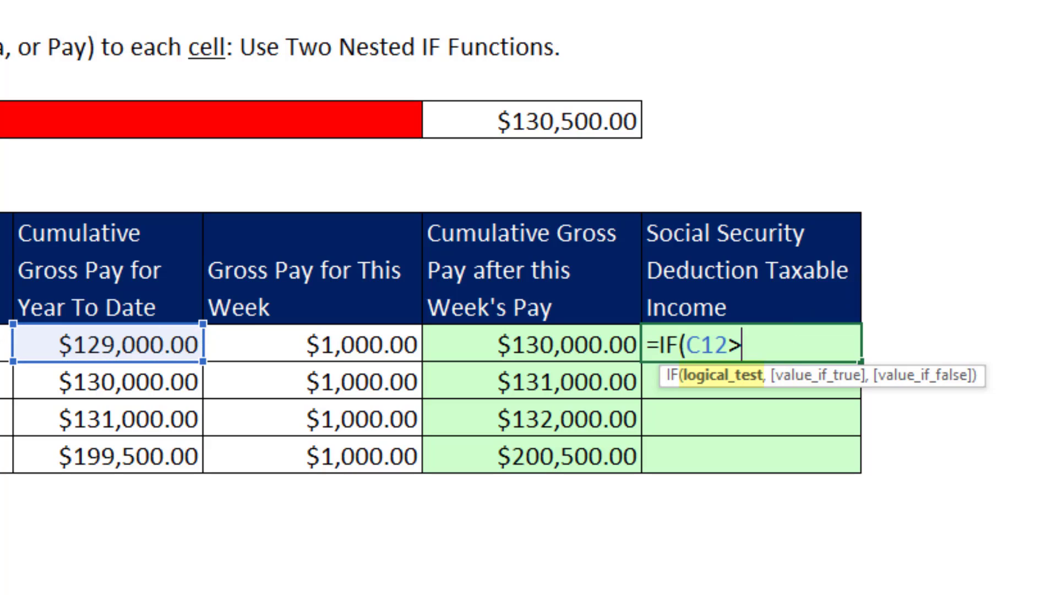
left_click(610, 132)
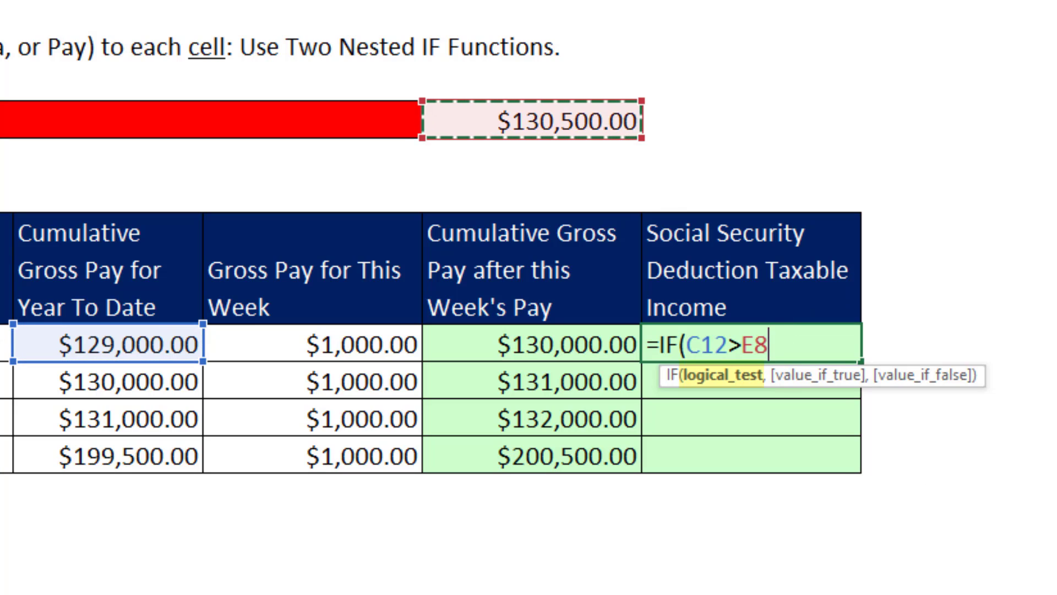
key("F4")
type(",")
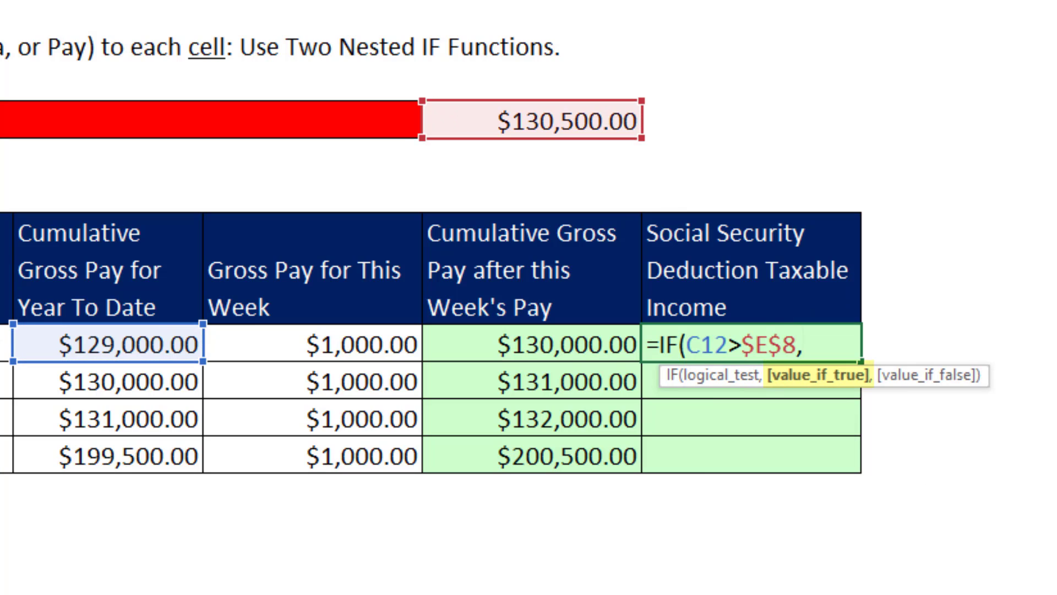
type("0,")
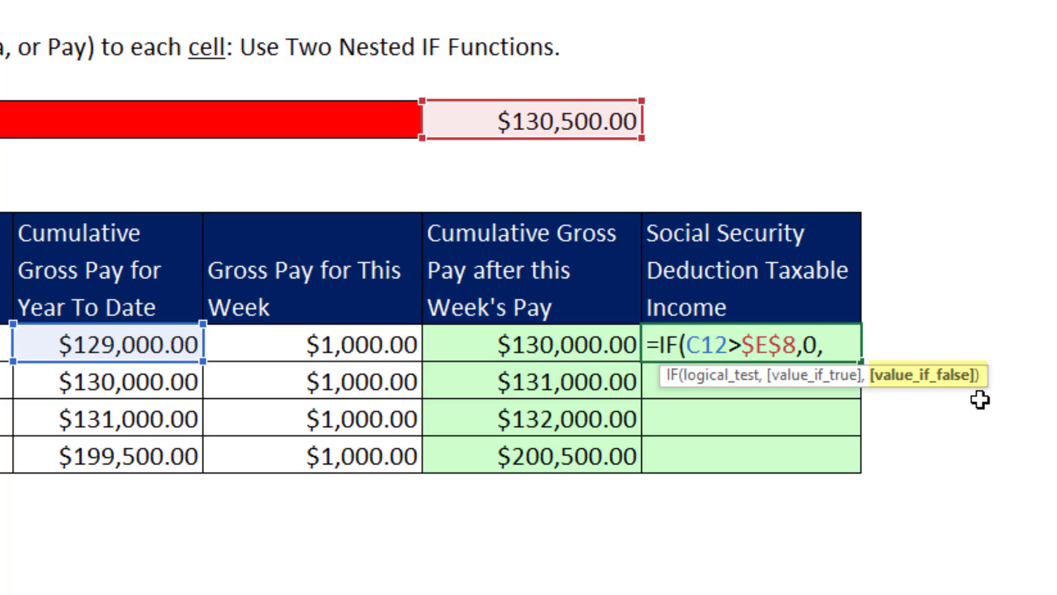
Step: Nest a second IF as the value-if-false argument in F12, testing E12>$E$8
type("if(")
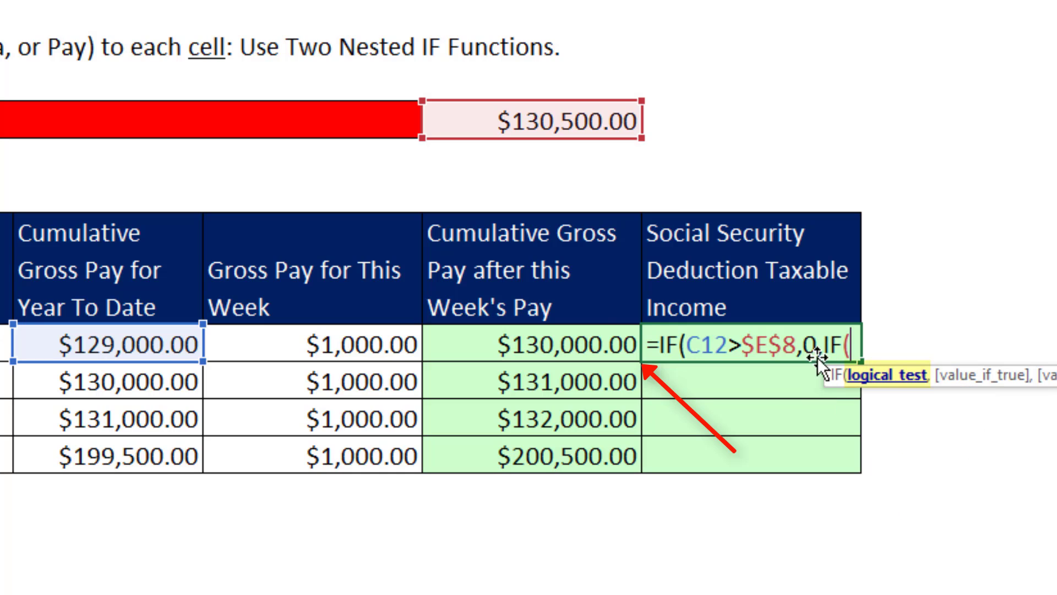
left_click(605, 339)
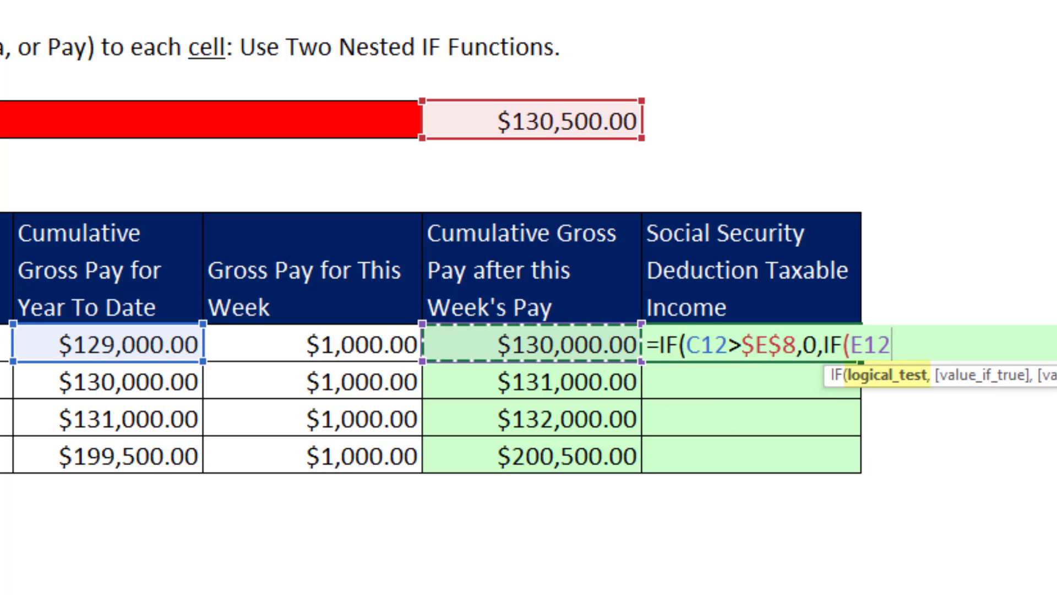
type(">")
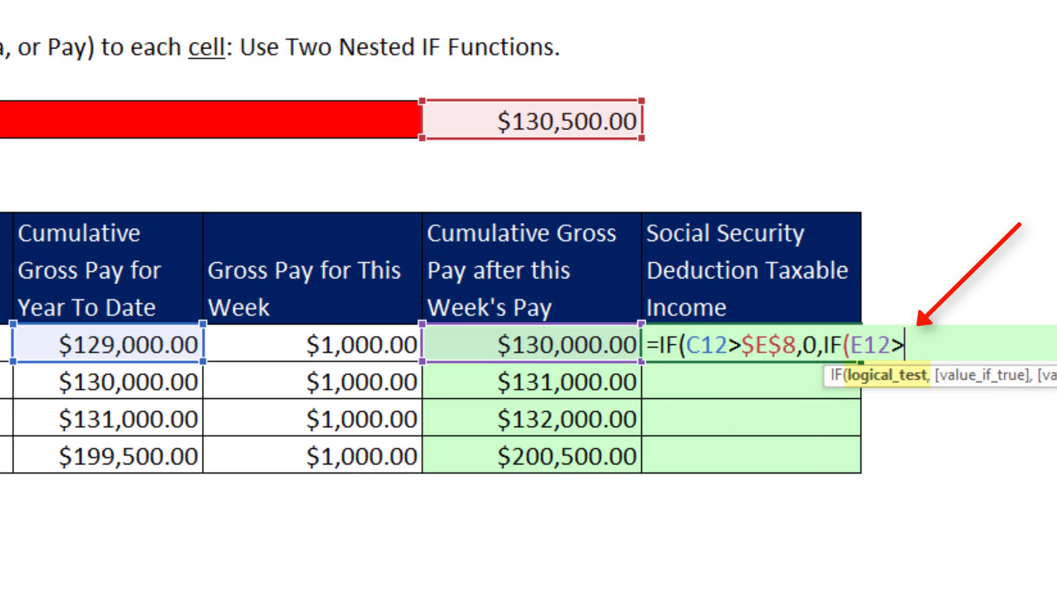
left_click(522, 98)
key("F4")
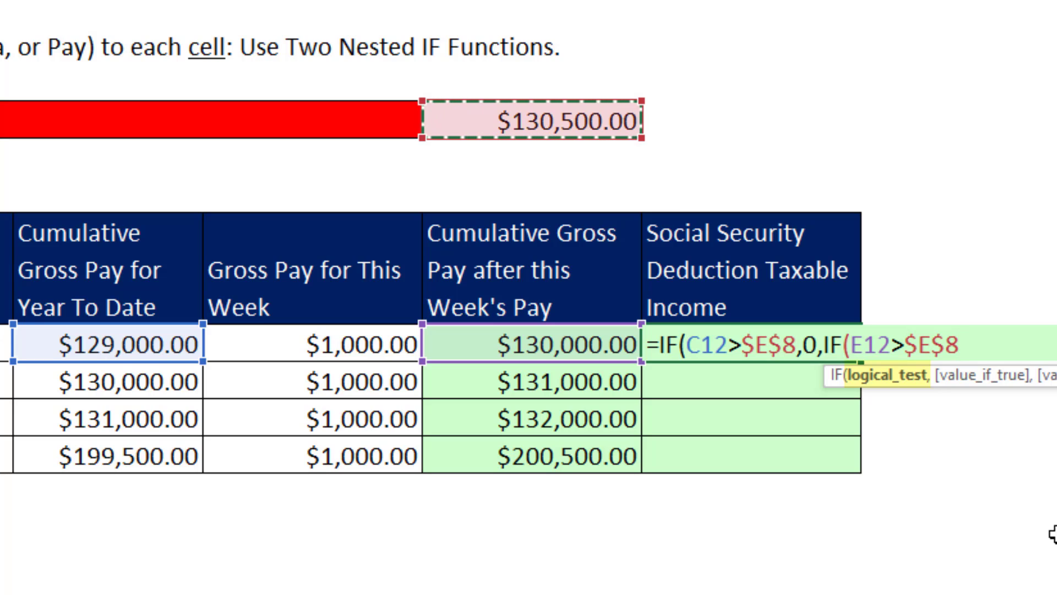
type(",")
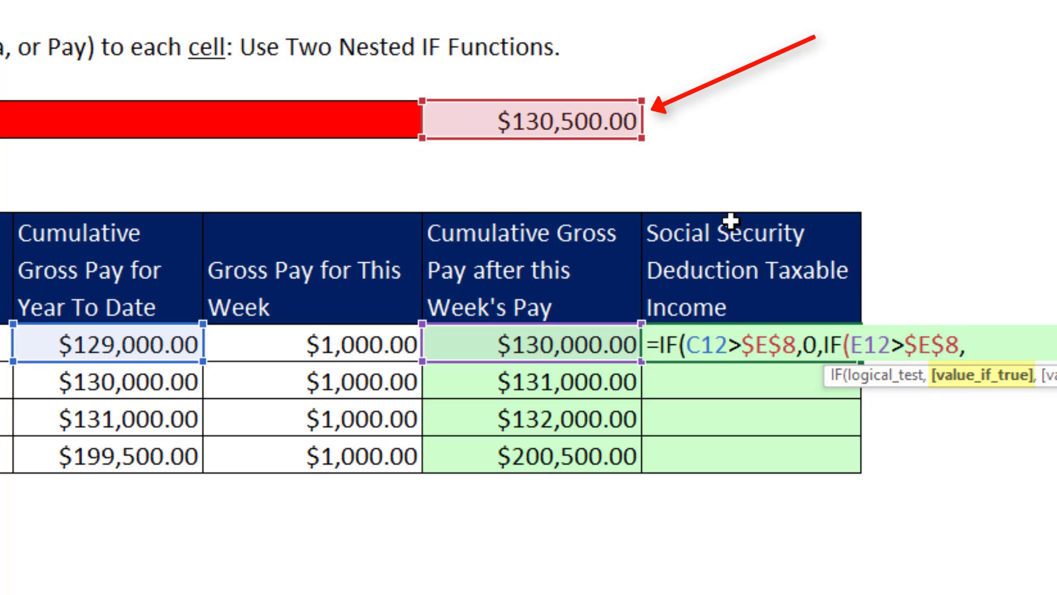
Step: Make the inner IF return $E$8-C12 when true and D12 when false, with the hurdle reference absolute
left_click(578, 120)
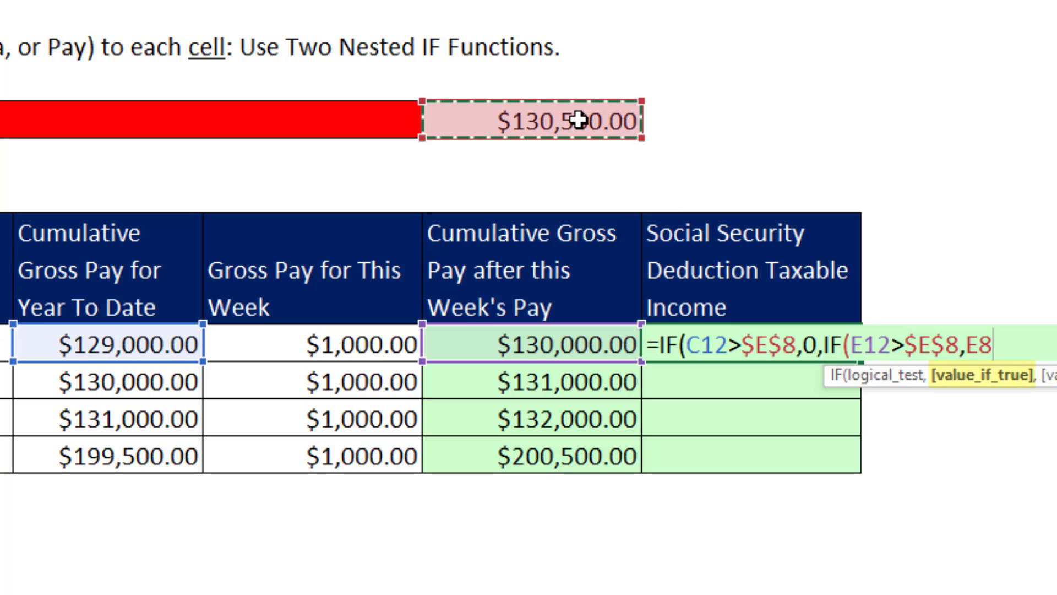
type("-")
left_click(148, 345)
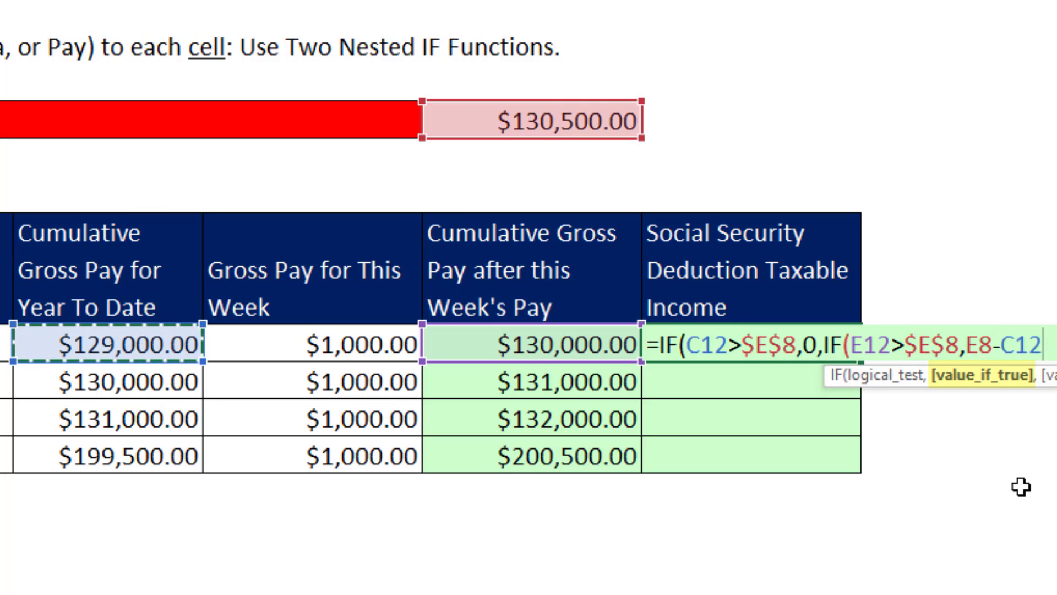
type(",")
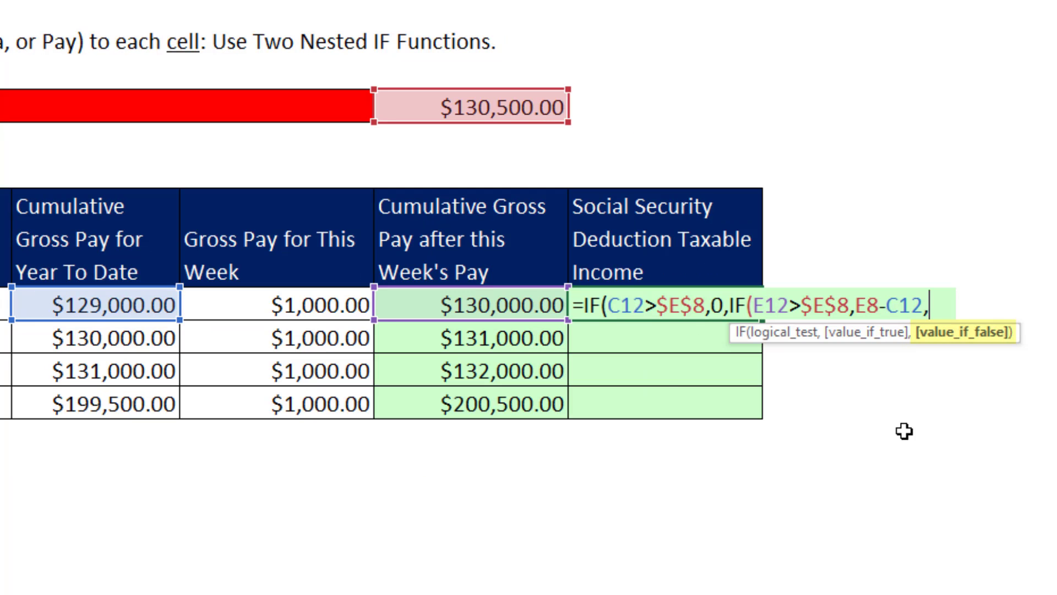
left_click(323, 307)
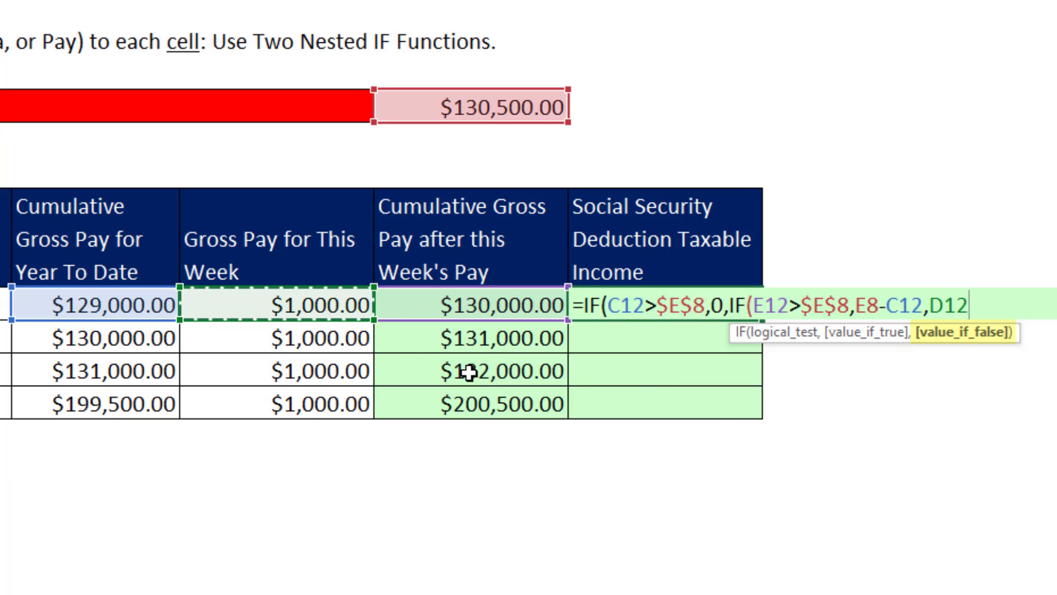
left_click(869, 318)
key("F4")
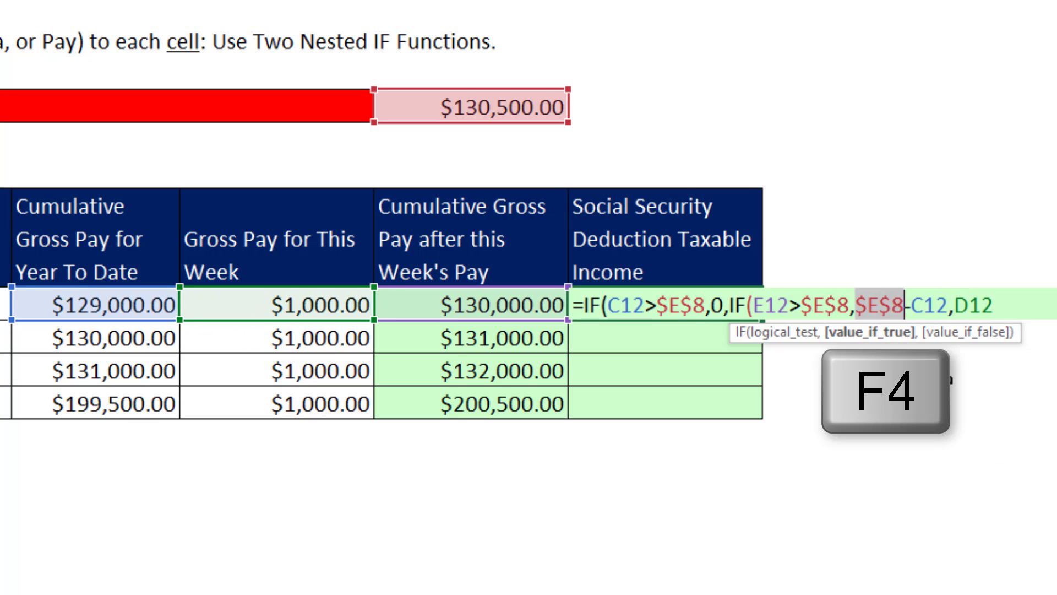
Step: Close both IF functions, enter the formula in F12 and copy it down through F15
key("End")
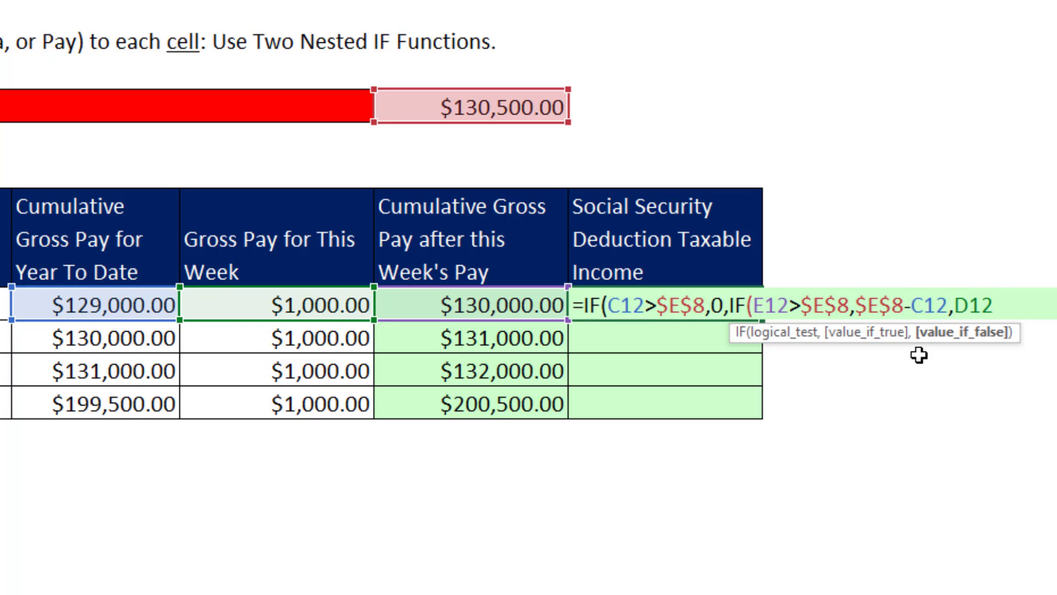
type(")")
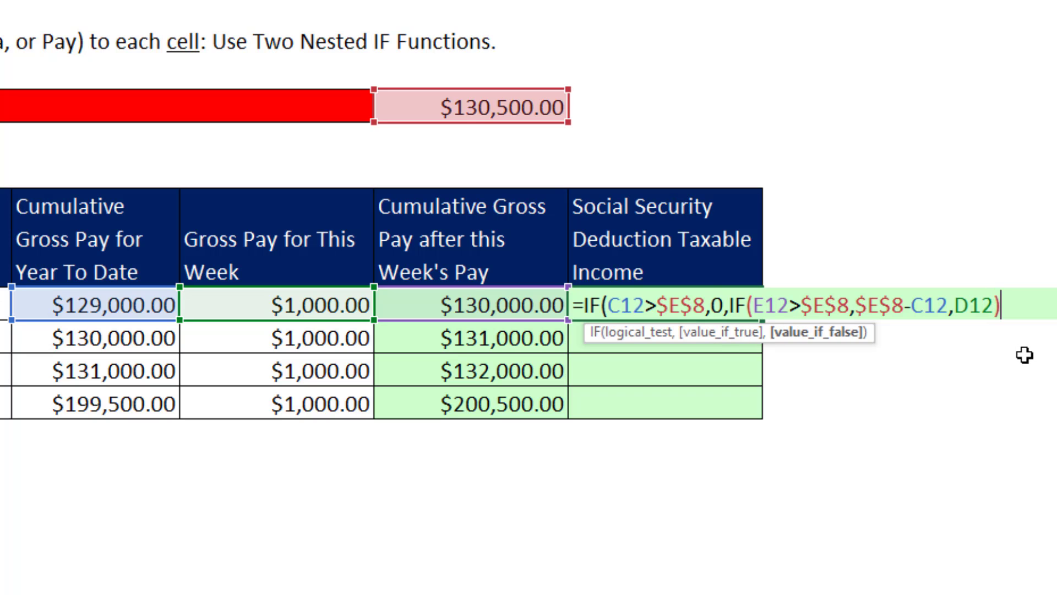
type(")")
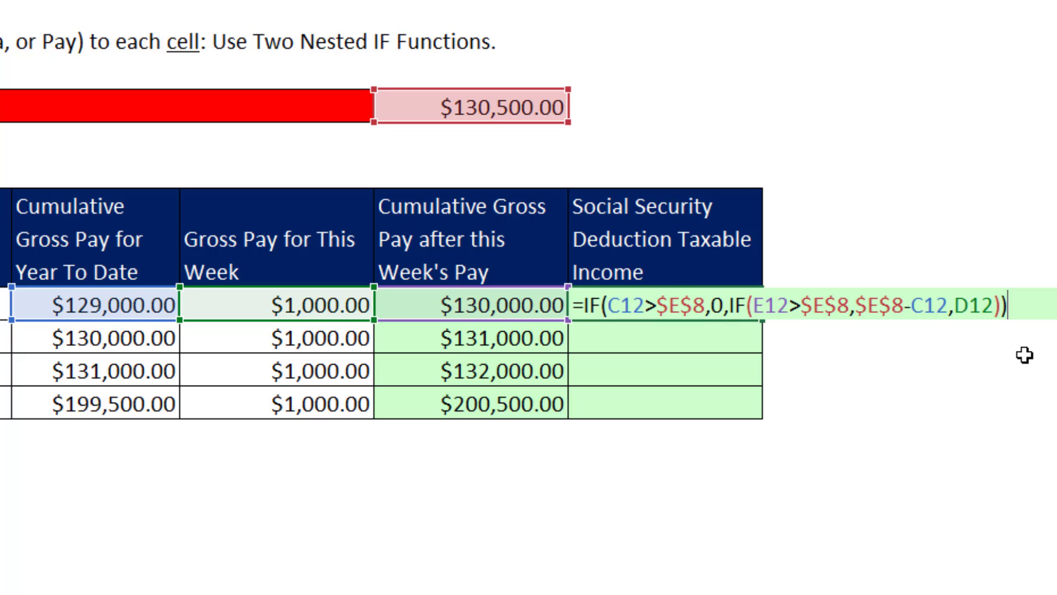
key("ctrl+Return")
double_click(762, 319)
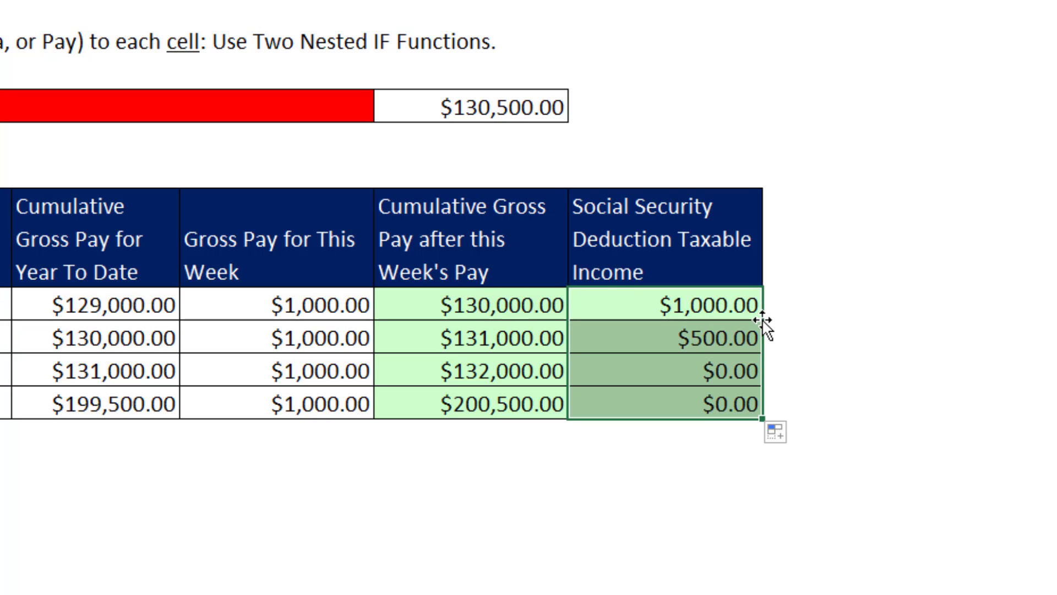
Step: Check the cell references in the nested IF formula of the last row, F15
left_click(719, 404)
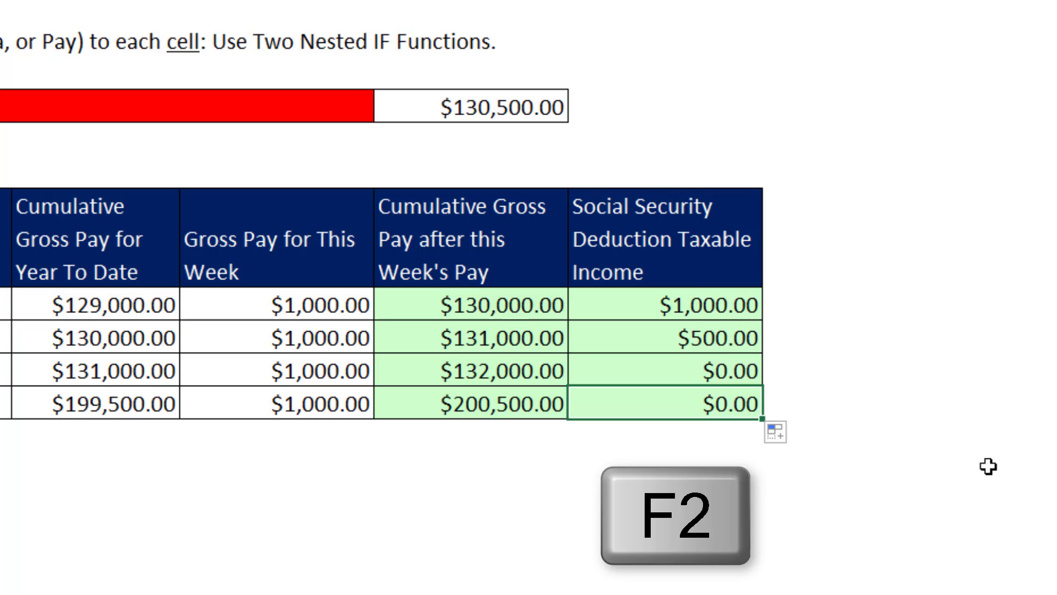
key("F2")
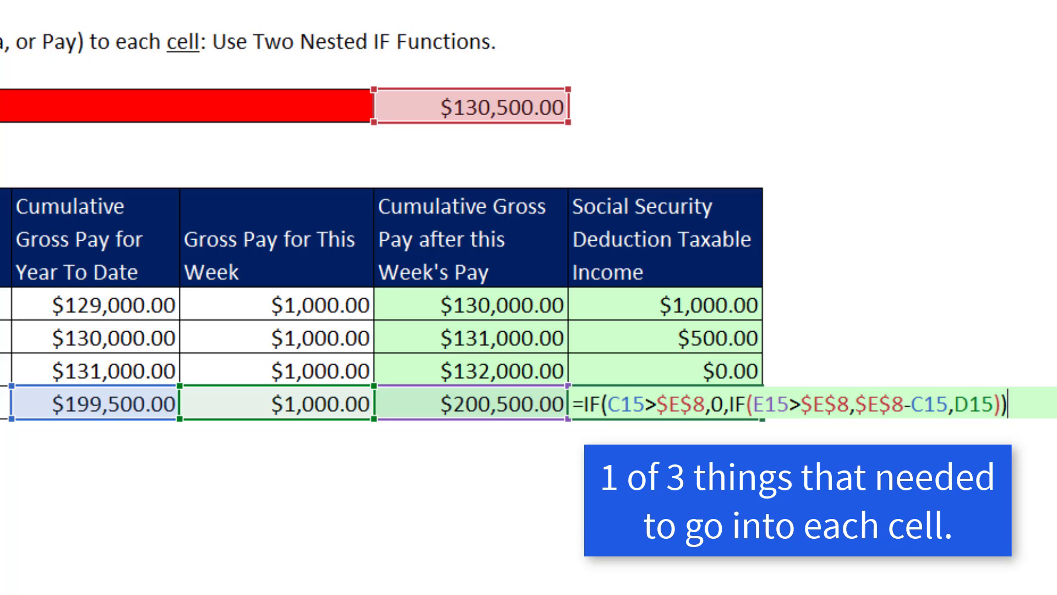
key("Return")
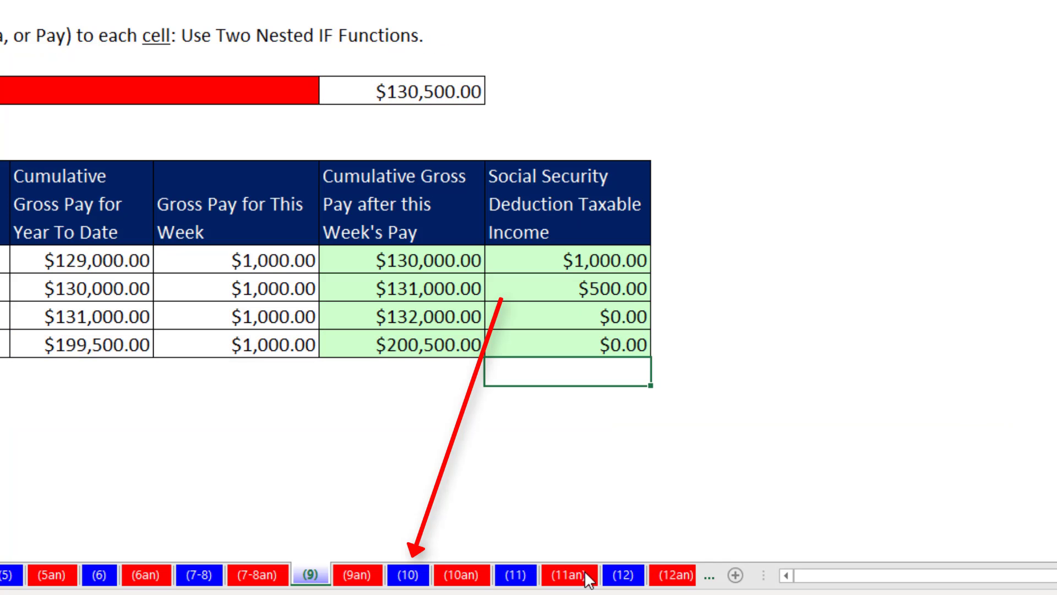
Step: Open sheet (10) and examine the lookup formulas for price in C6 and discount in D6
left_click(408, 575)
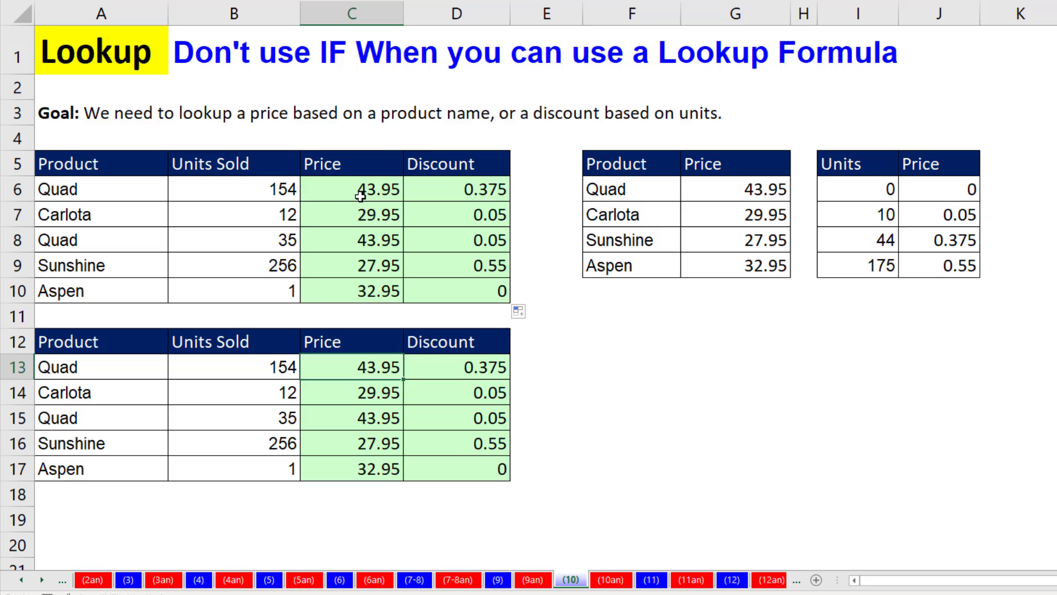
double_click(357, 193)
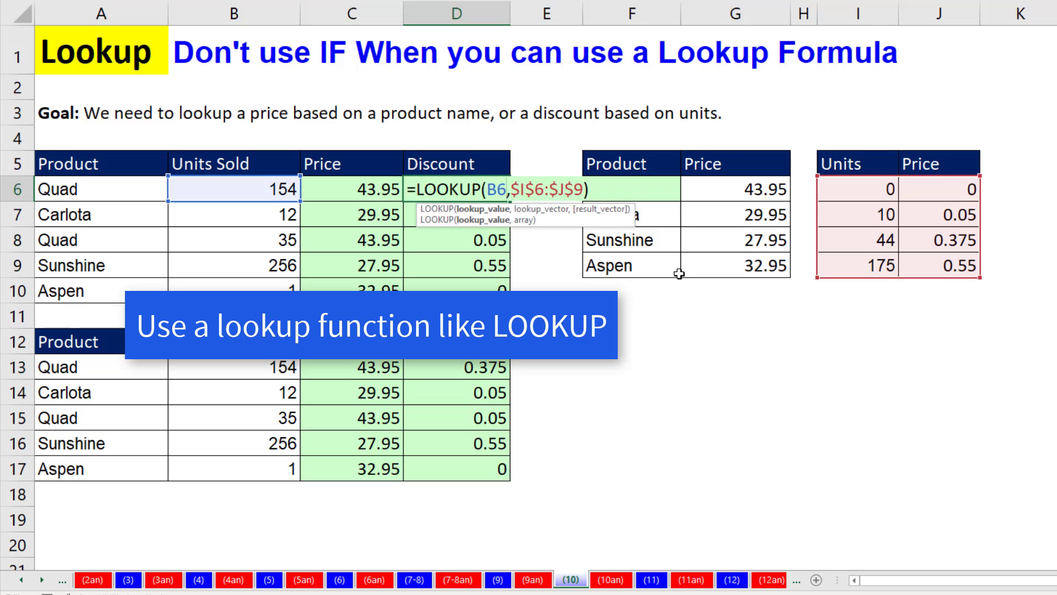
key("ctrl+Return")
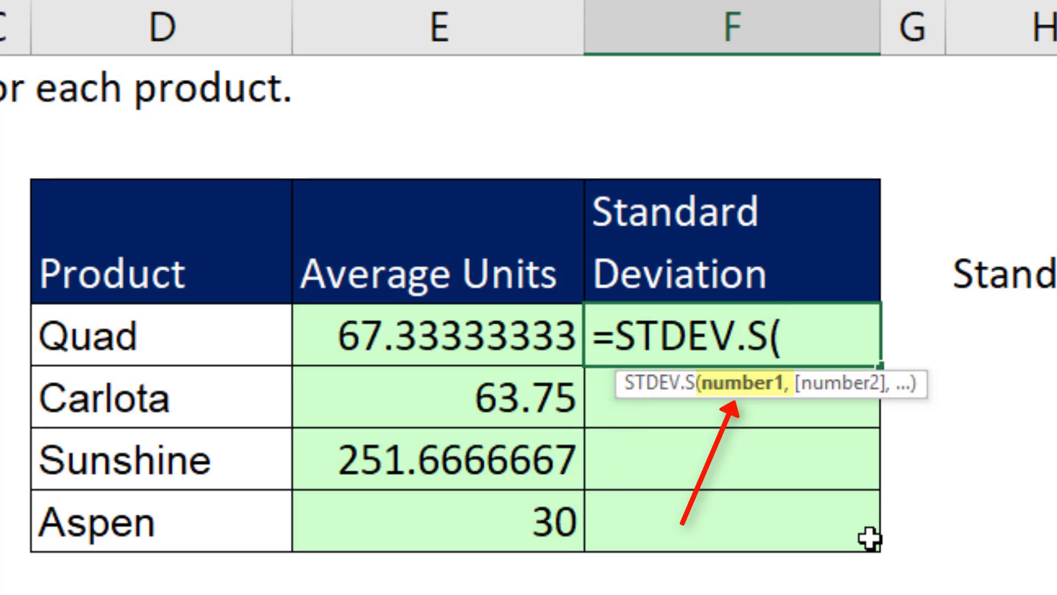
Step: Inside STDEV.S in F6 on sheet (11), add IF($A$6:$A$18=D6,$B$6:$B$18)
type("if")
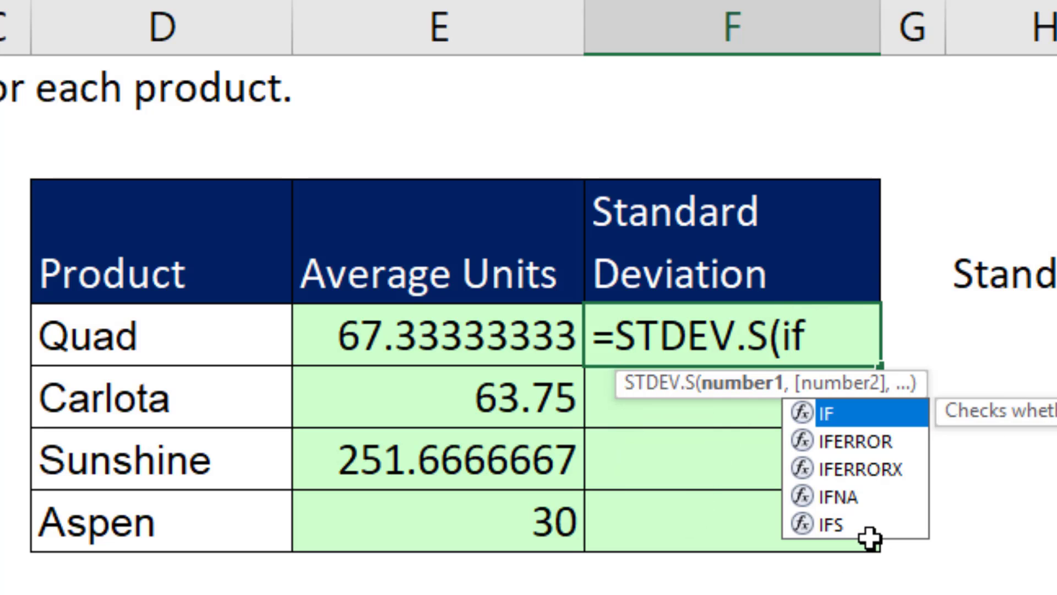
key("Tab")
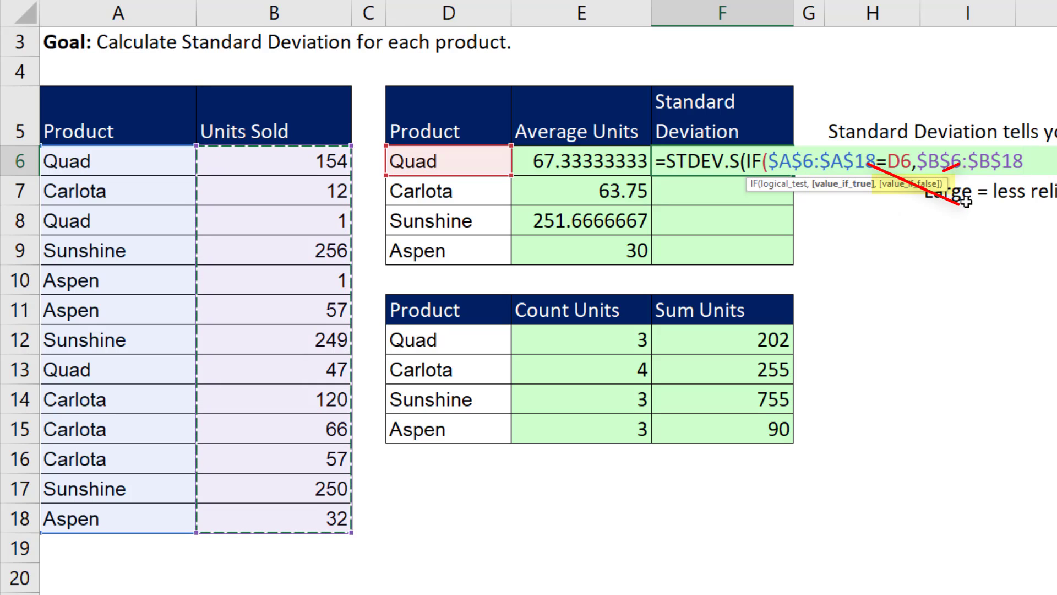
type(")")
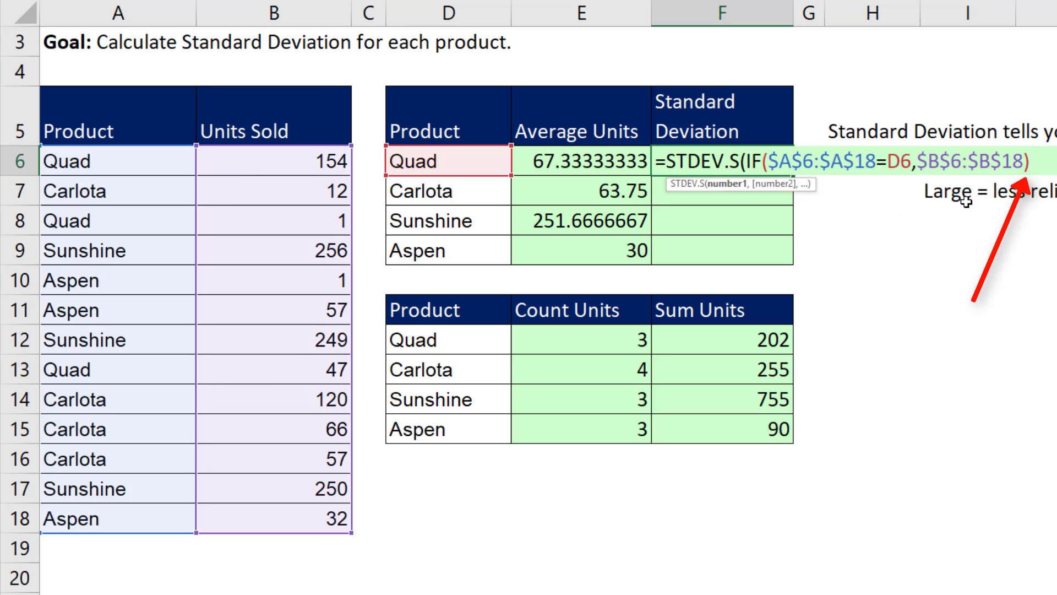
Step: Evaluate the IF argument inside STDEV.S to examine its array of values, and restore the original formula text
left_click(716, 184)
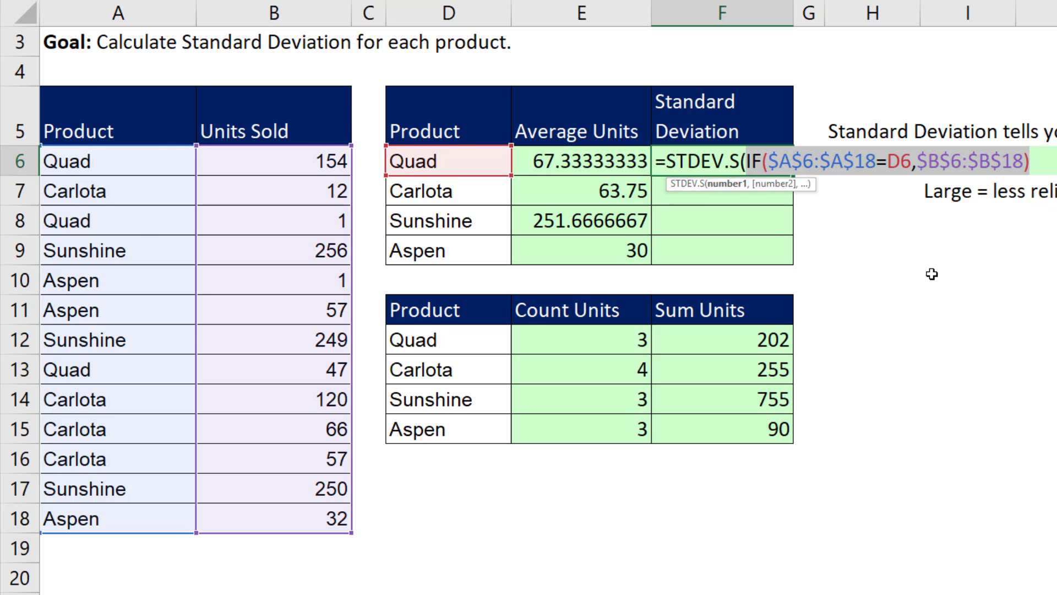
key("F9")
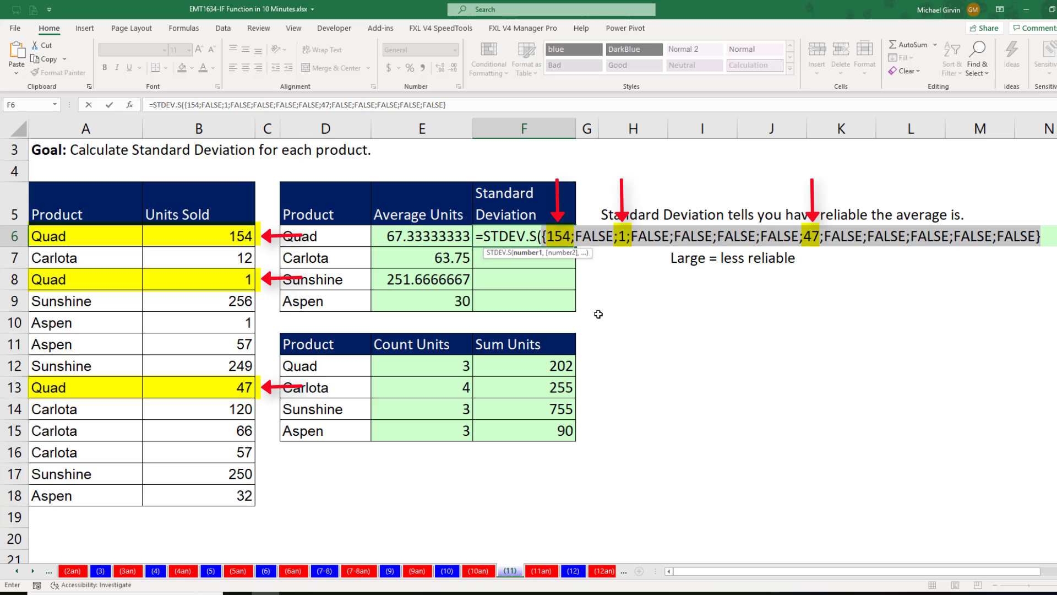
key("ctrl+z")
key("ctrl+z")
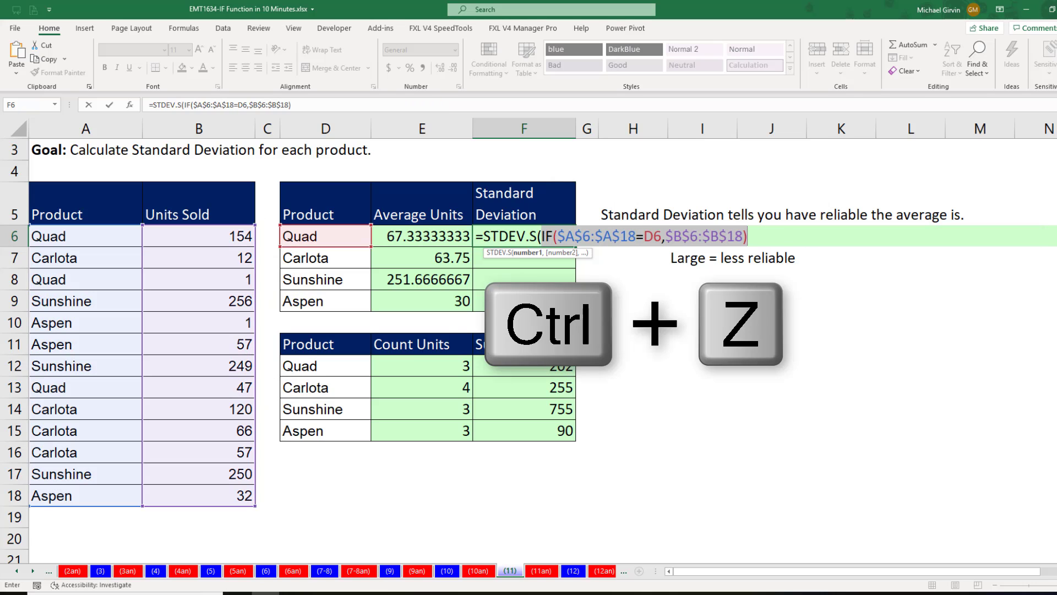
Step: Close the STDEV.S function in F6 and select the equals operator in its IF logical test
left_click(768, 238)
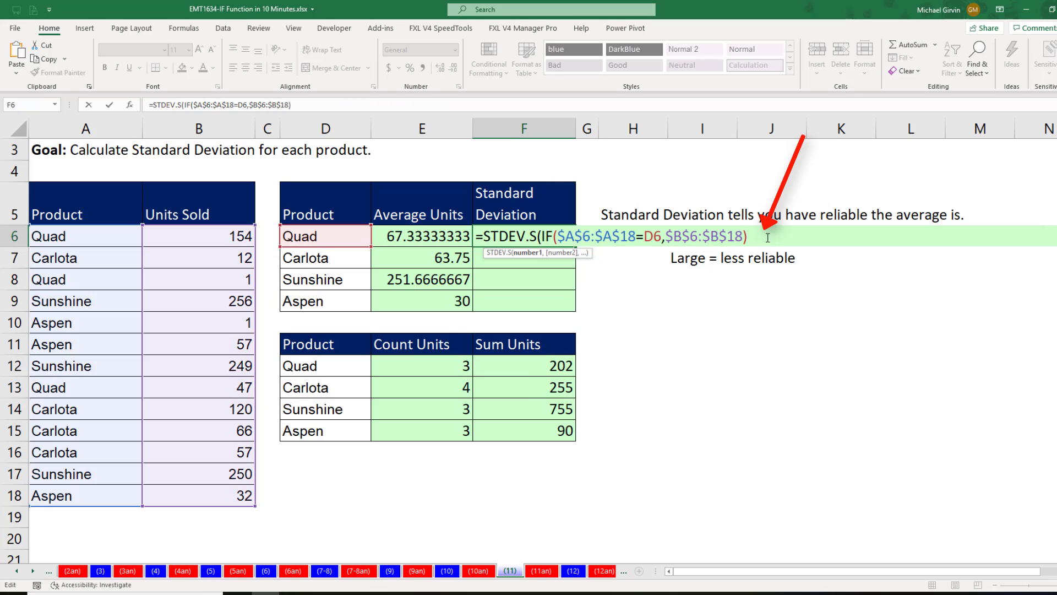
type(")")
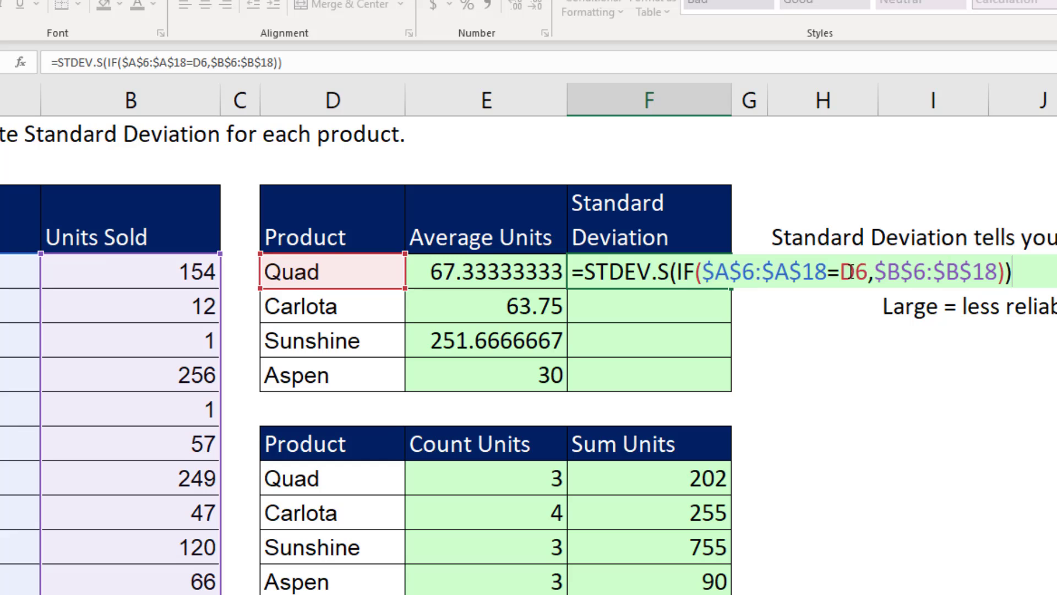
left_click(827, 271)
key("shift+Right")
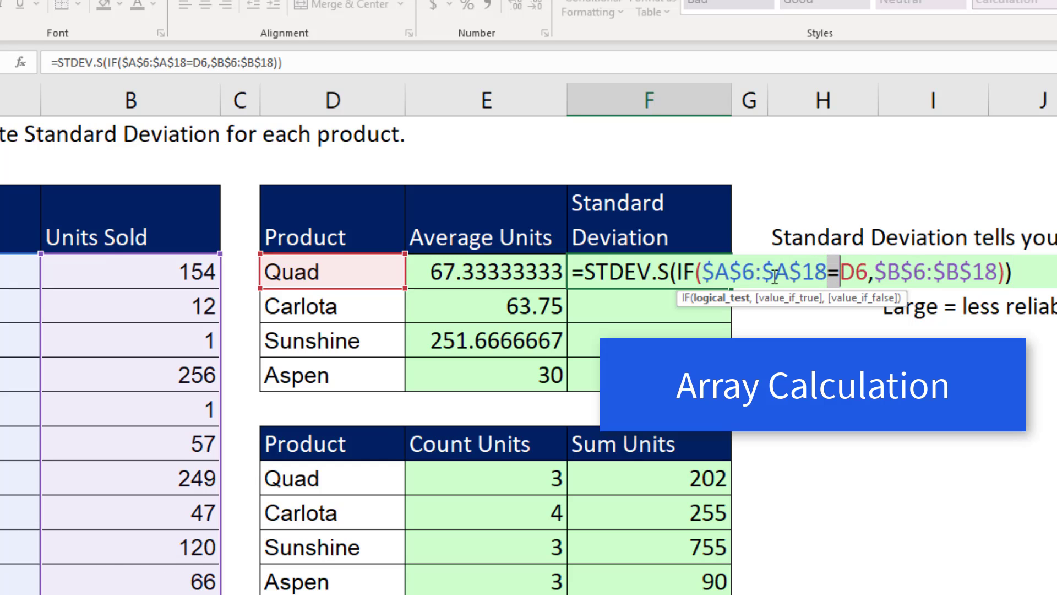
Step: Commit the STDEV.S formula in F6 as an array formula and fill it down through F9
left_click(1027, 274)
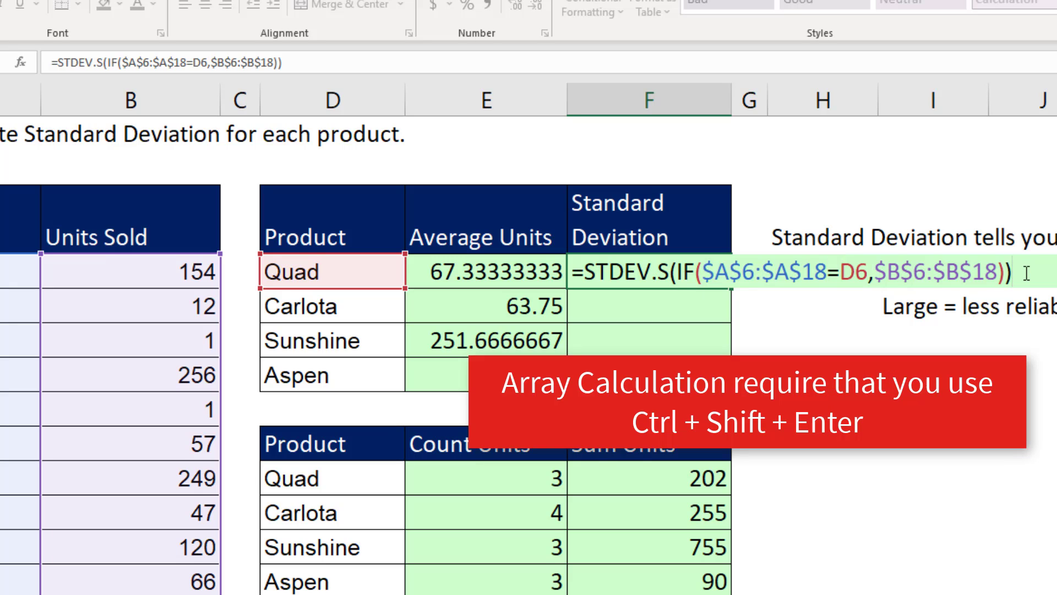
key("ctrl+shift+Return")
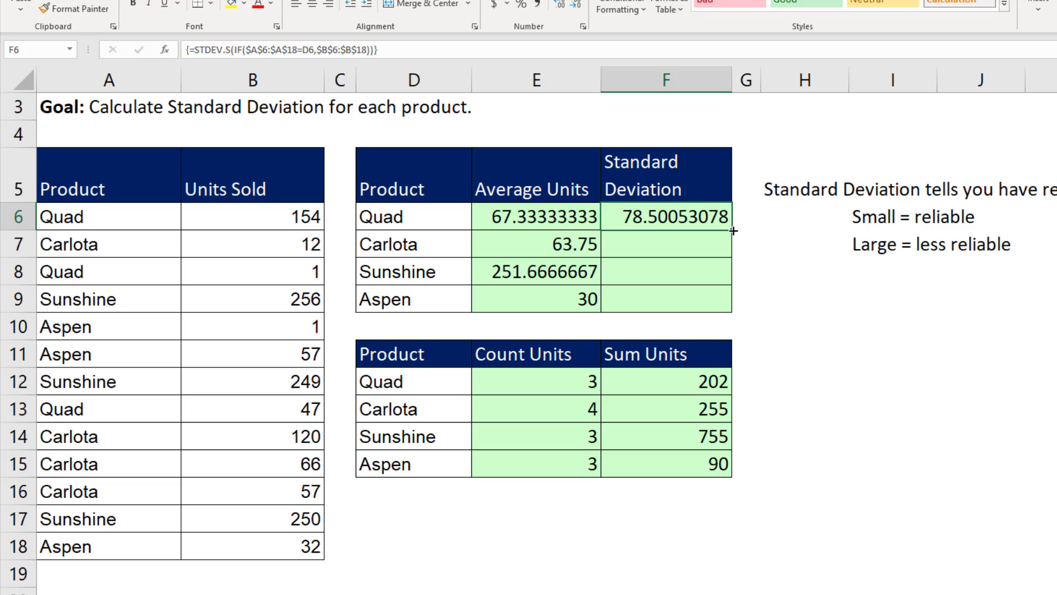
left_click_drag(733, 230, 734, 298)
Step: Examine the cell references and arguments of the filled STDEV.S formula in F9
double_click(692, 302)
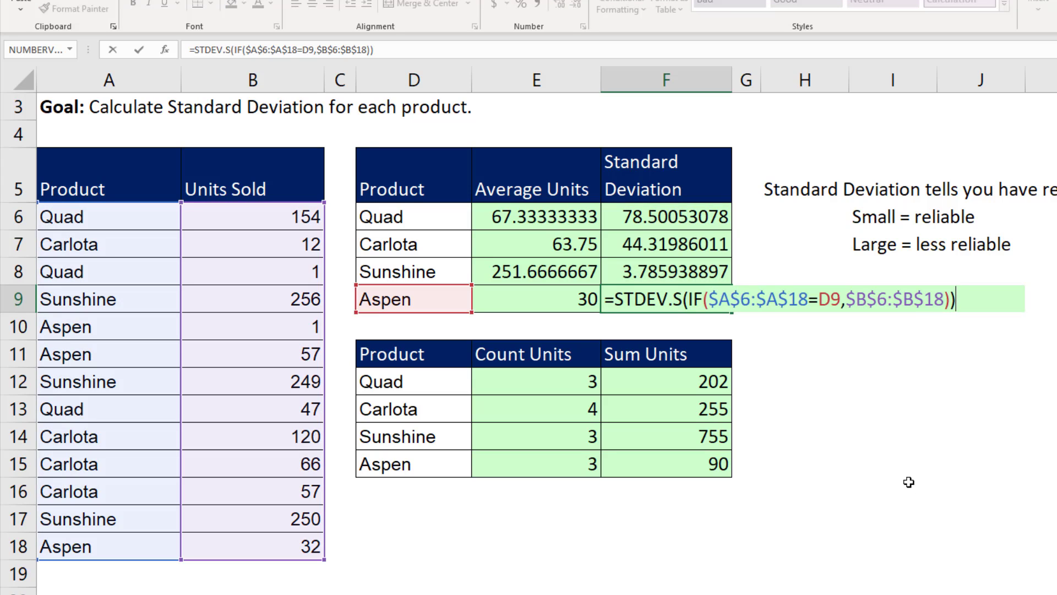
key("Left")
key("shift+ctrl+Left")
key("shift+ctrl+Left")
key("shift+ctrl+Left")
key("shift+ctrl+Left")
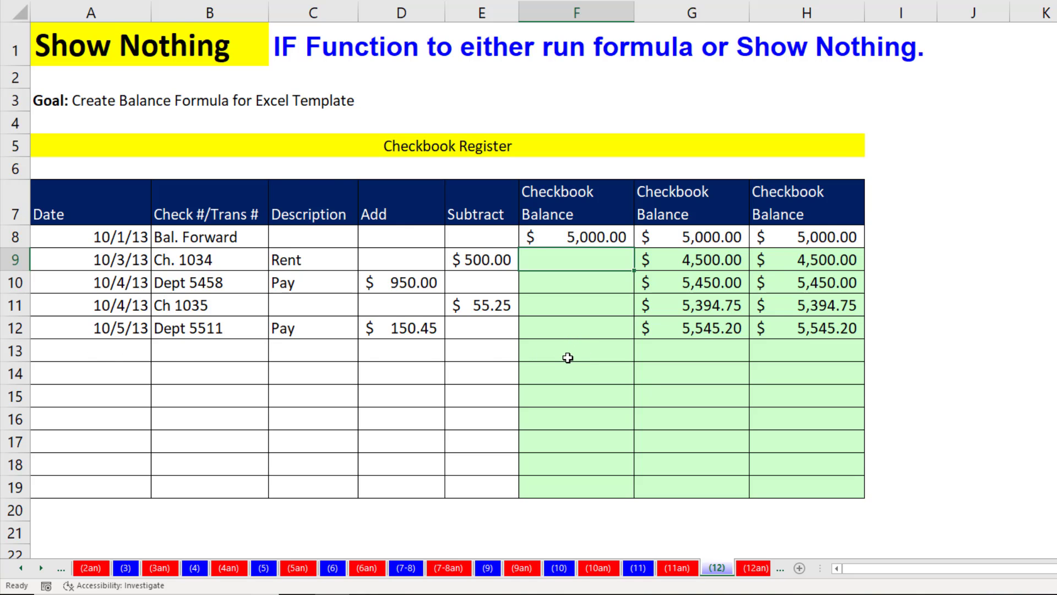
Step: In F9 on sheet (12), start an IF formula with ISNUMBER(A9) as its logical test
type("=IF(")
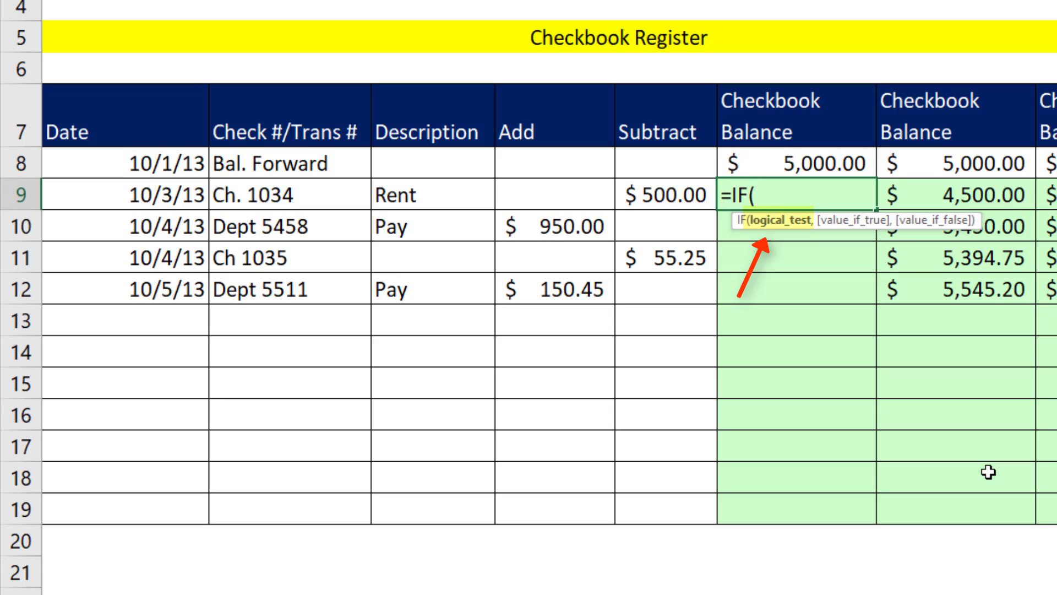
type("is")
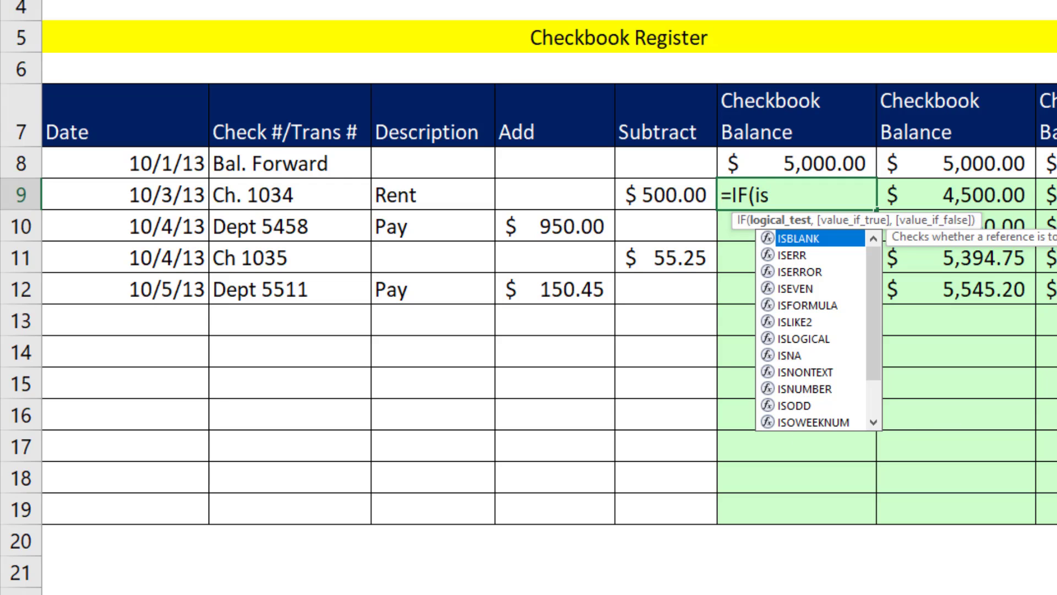
type("num")
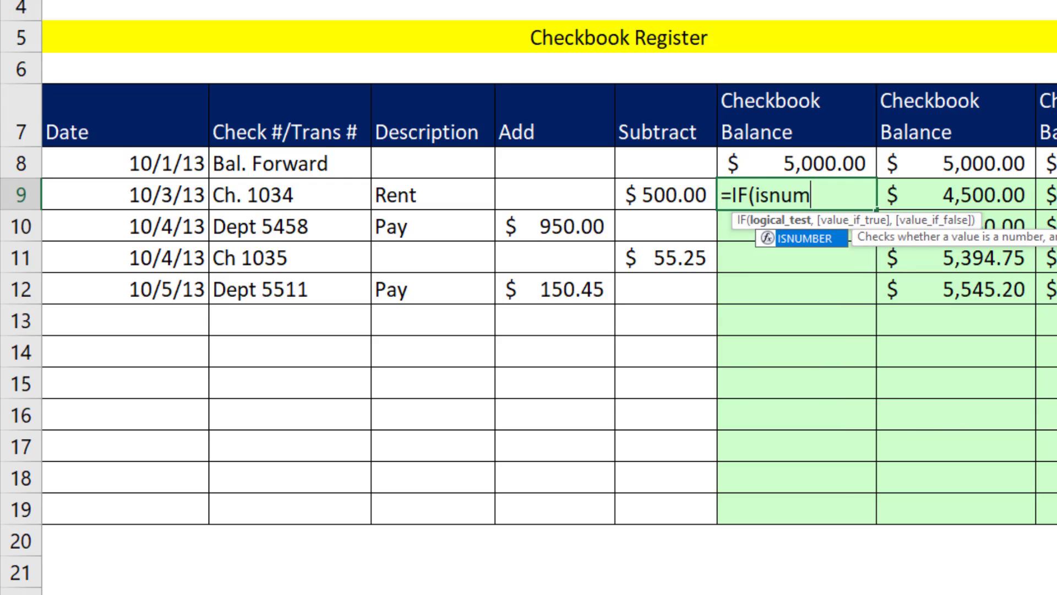
key("Tab")
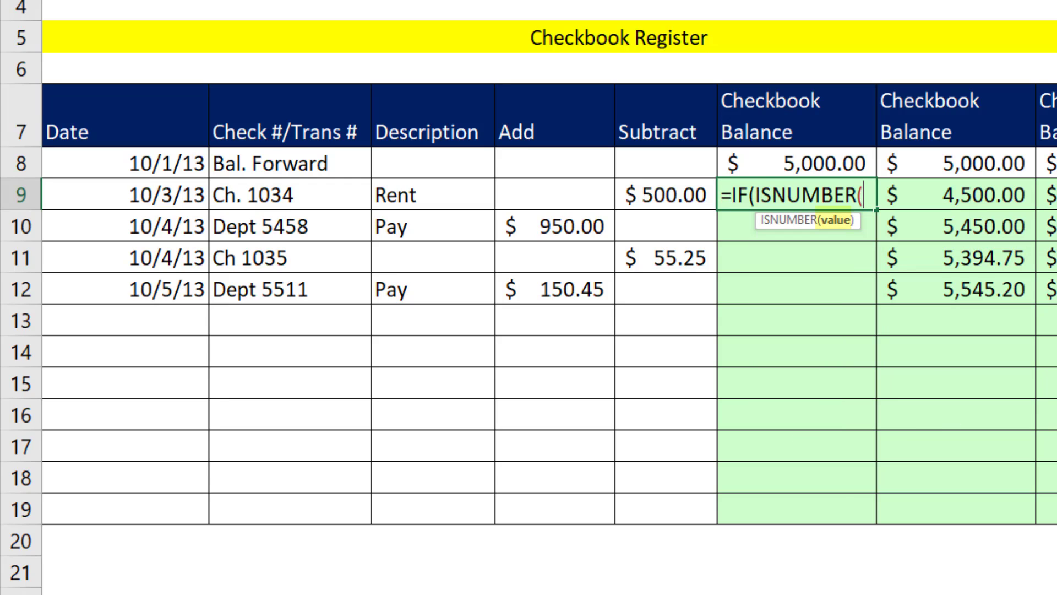
left_click(161, 199)
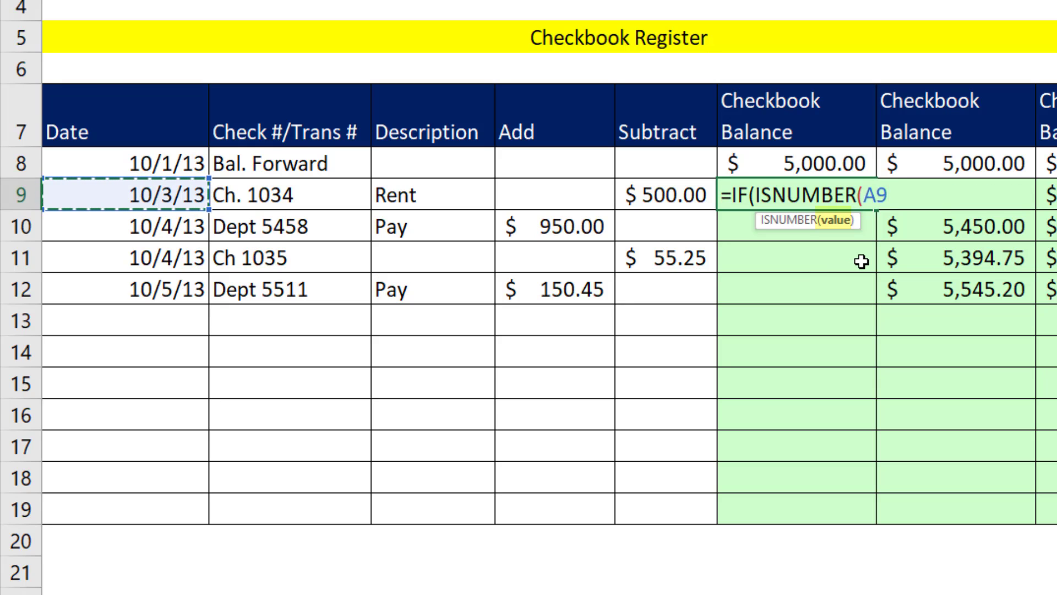
type(")")
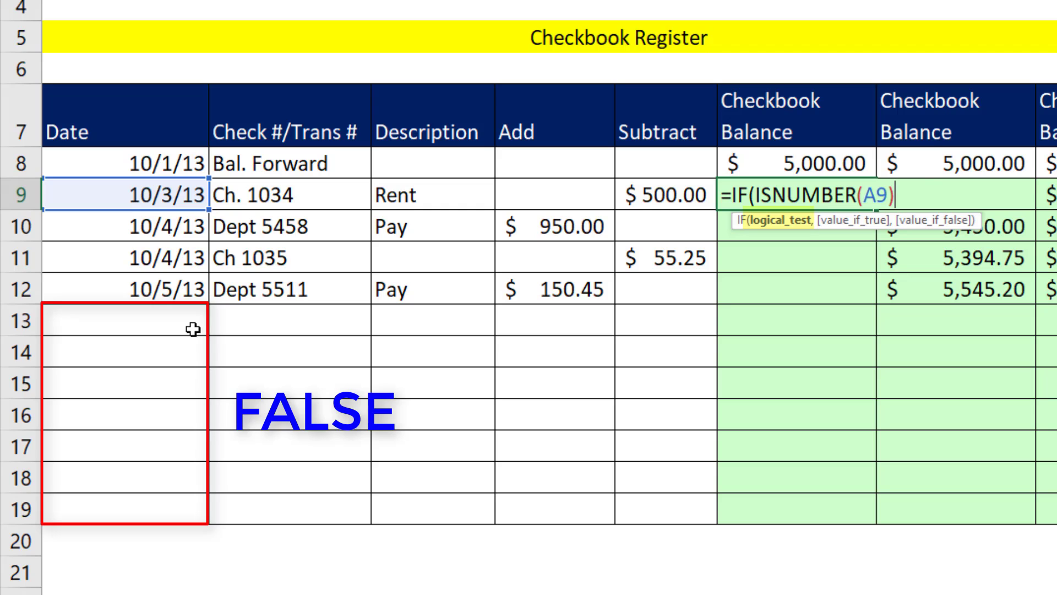
type(",")
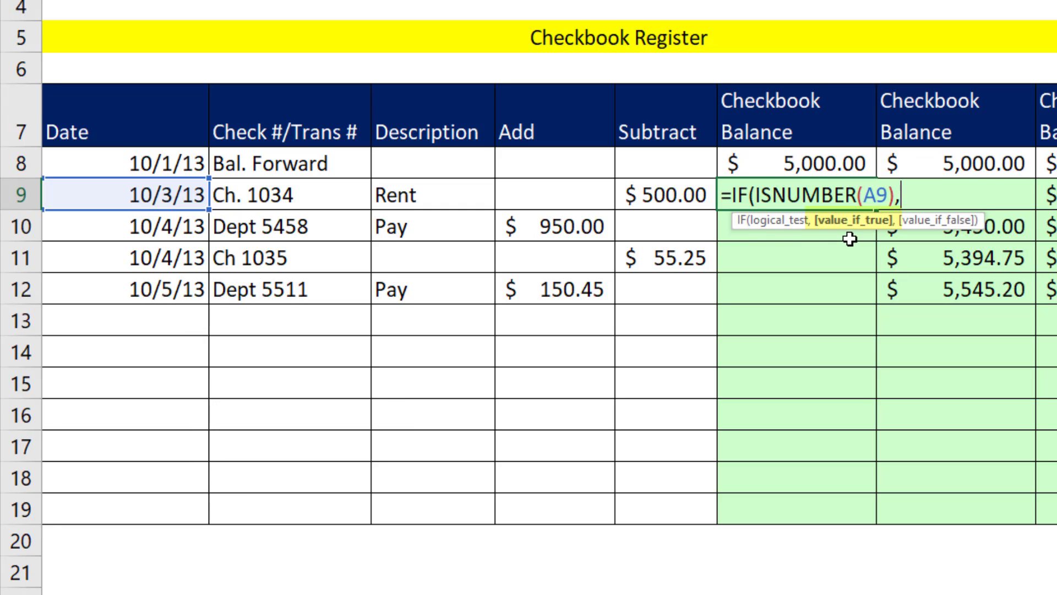
Step: Add F8-E9+D9 as the value-if-true argument of the IF in F9 and check that argument
left_click(811, 163)
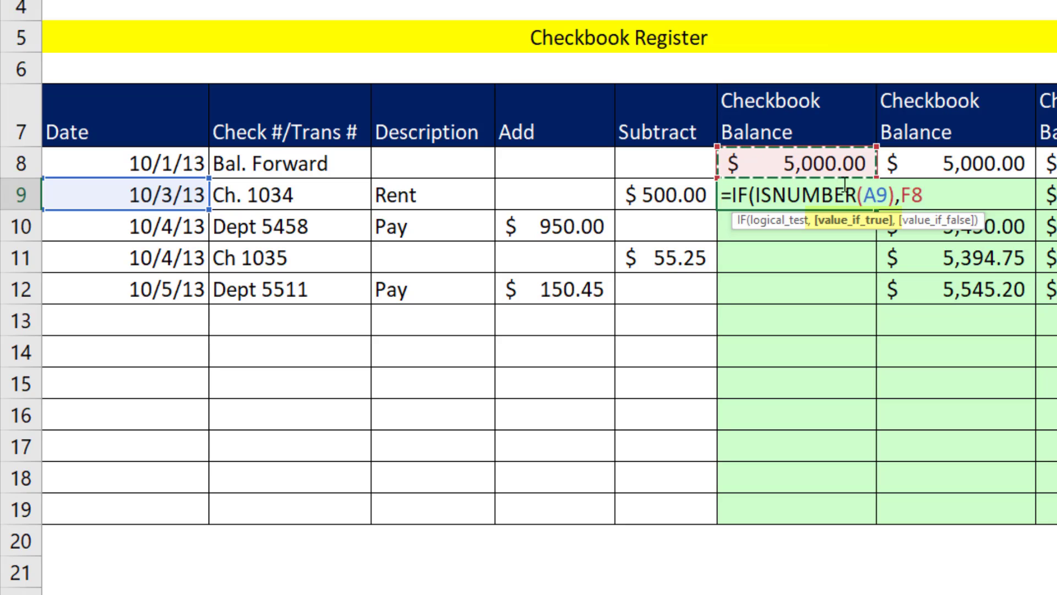
type("-")
left_click(682, 194)
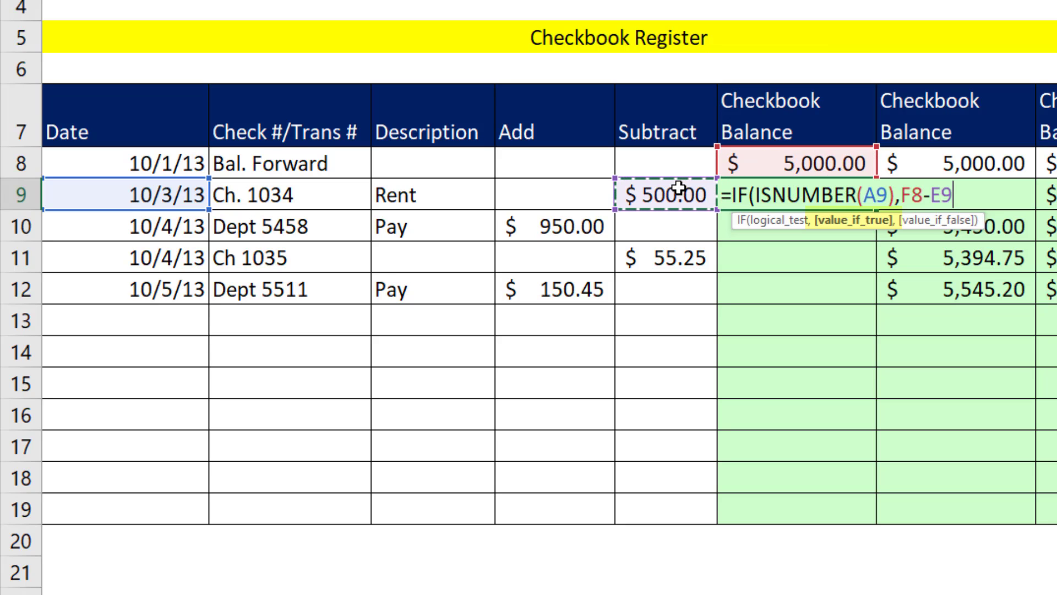
type("+")
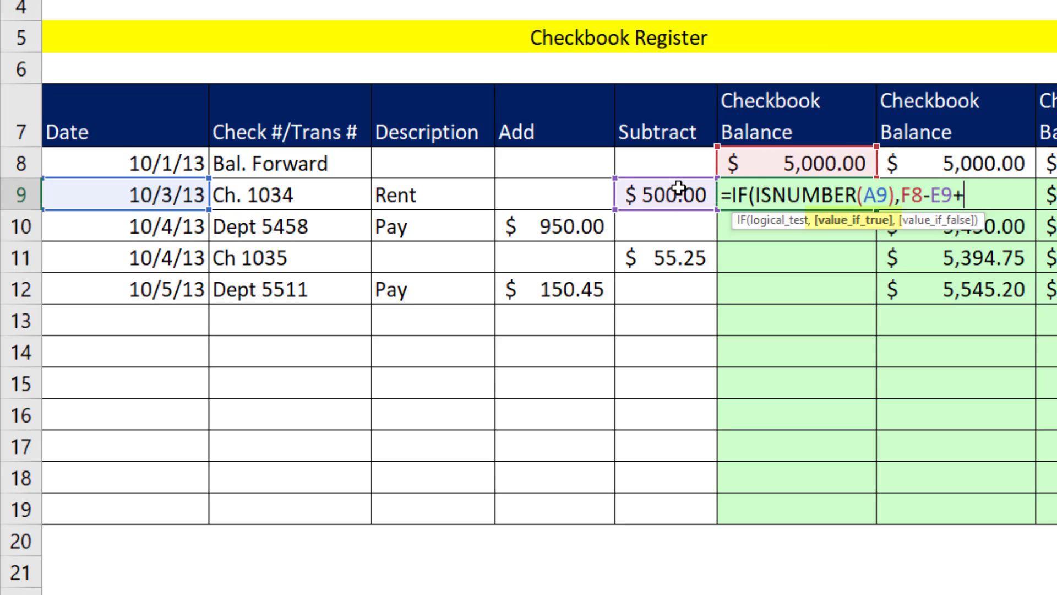
left_click(544, 185)
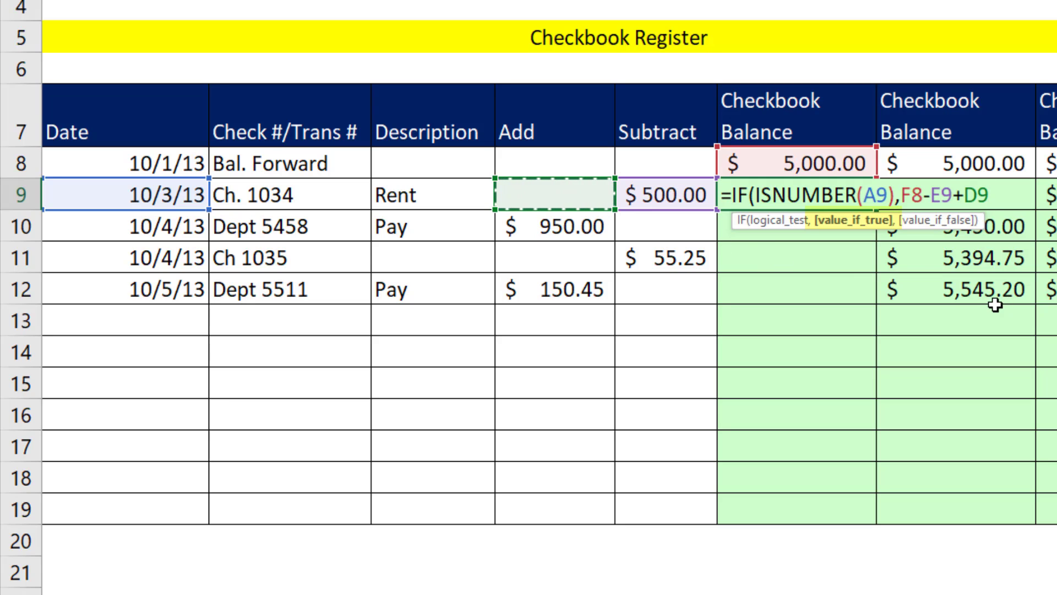
left_click(845, 227)
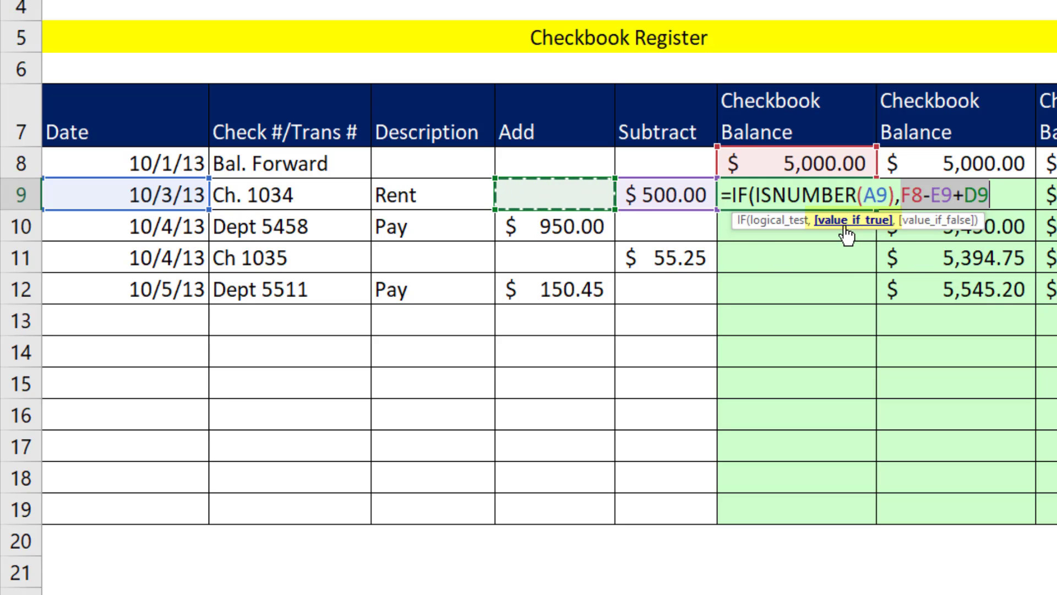
left_click(1007, 199)
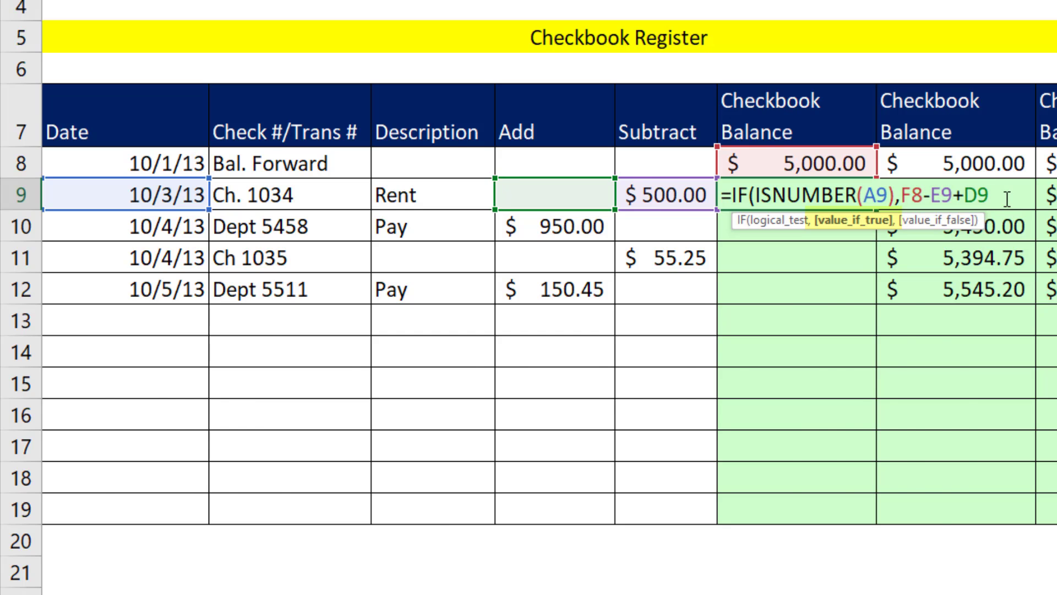
Step: Complete the IF in F9 with "" as the value if false and fill the formula down through F19
type(",")
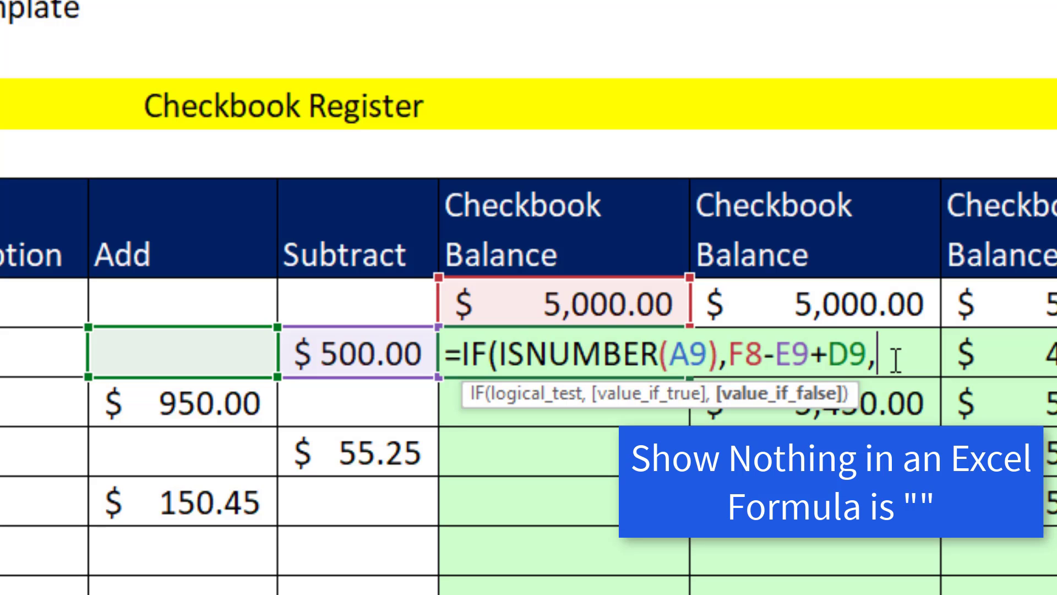
type("\"\"")
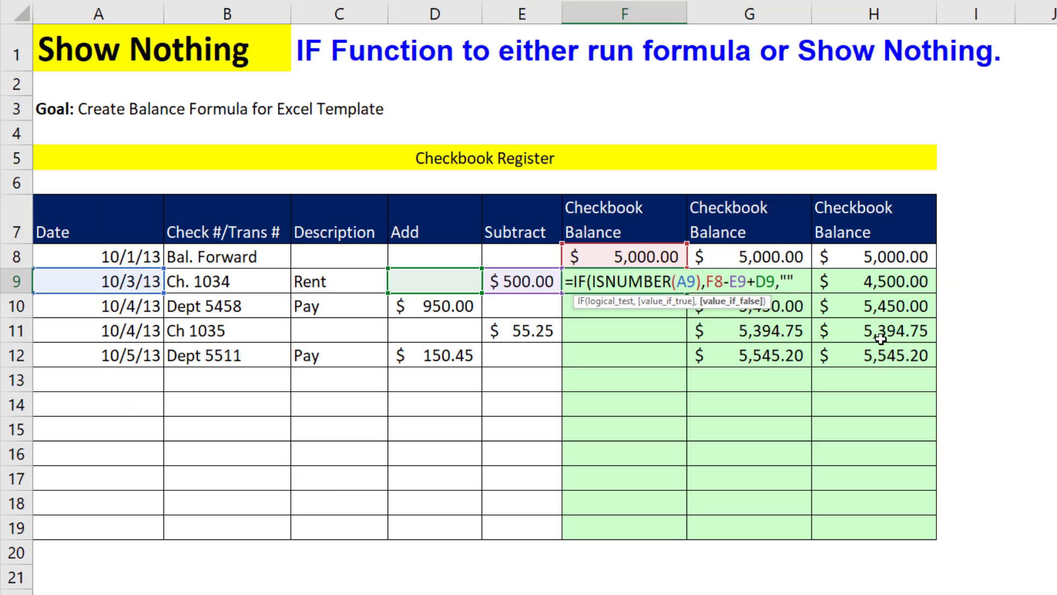
key("ctrl+Return")
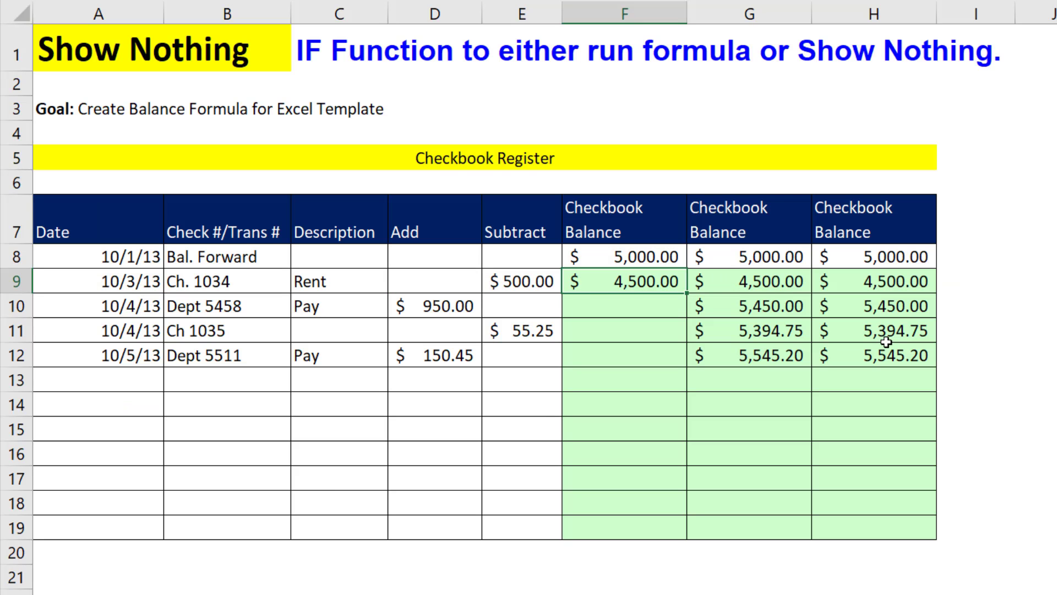
left_click_drag(687, 293, 684, 520)
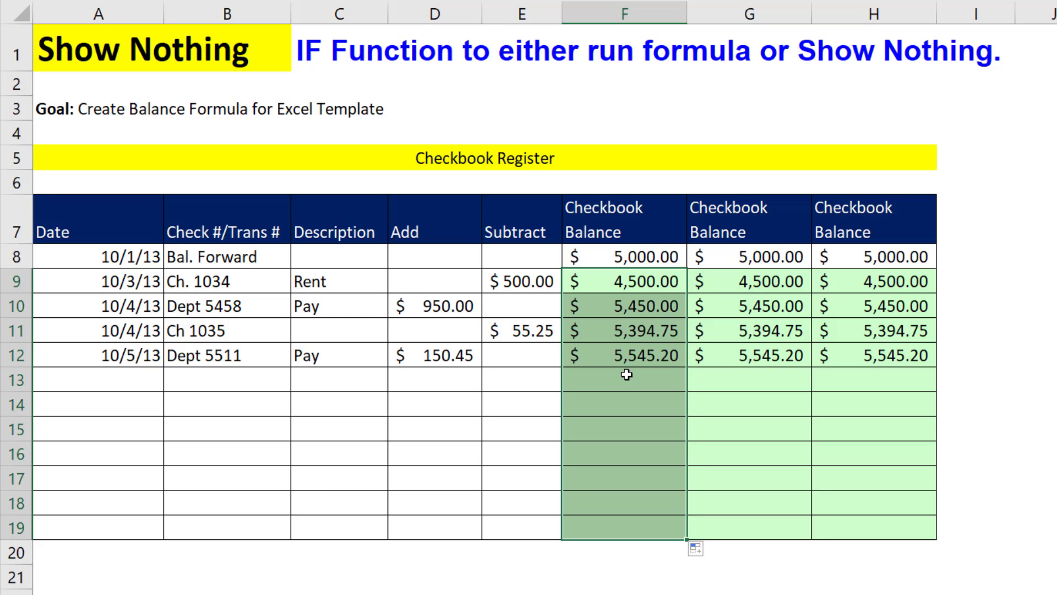
Step: Record a transaction in row 13 dated 10/6/13, Ch 1036, description Office, with 150 in the Subtract column
left_click(112, 374)
type("10/6/13")
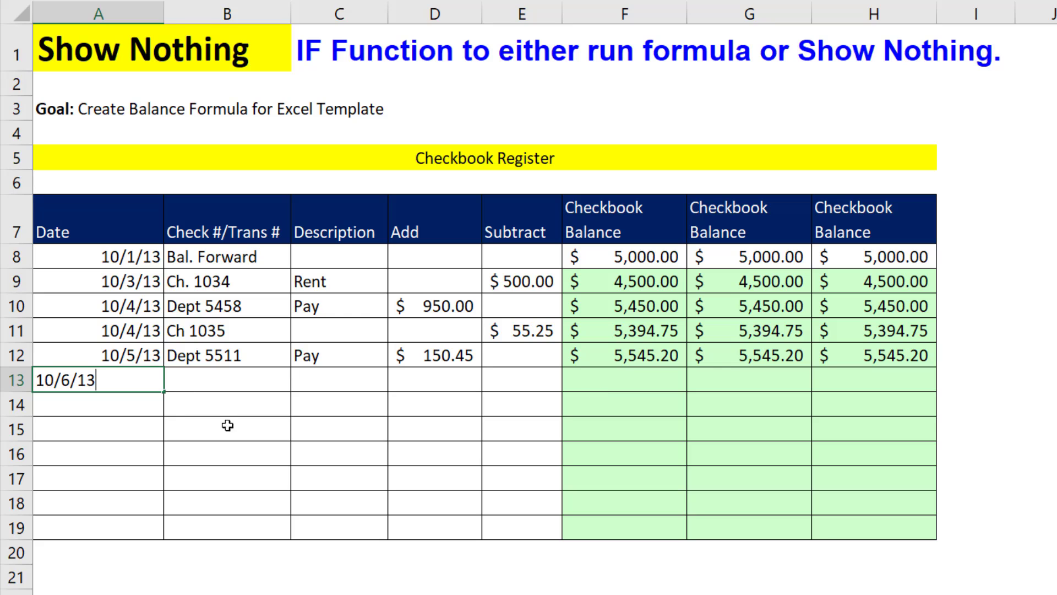
key("Tab")
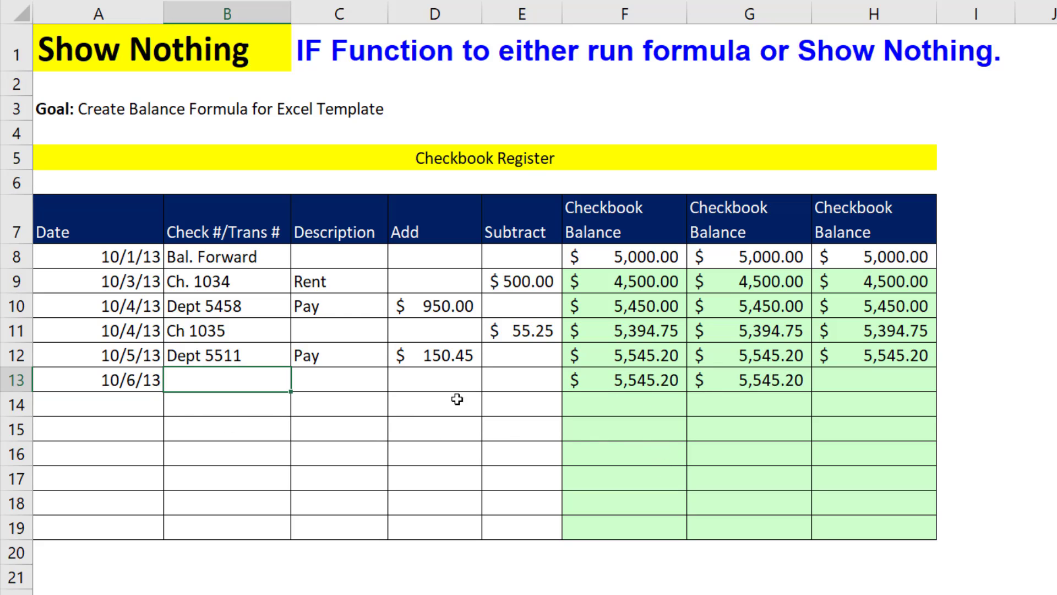
type("Ch 1036")
key("Tab")
type("Office")
key("Tab")
key("Tab")
type("150")
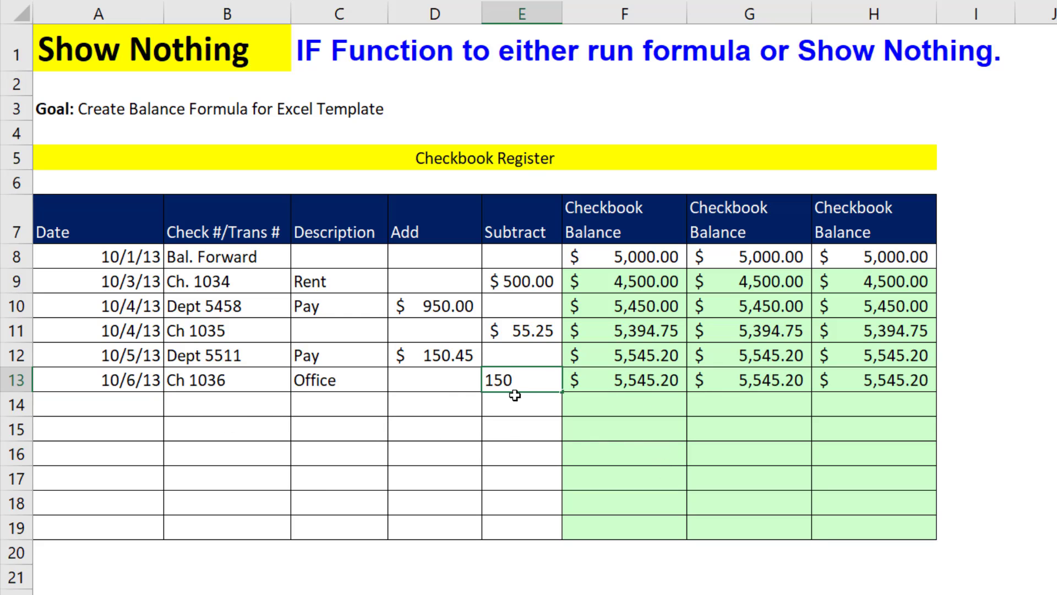
key("Return")
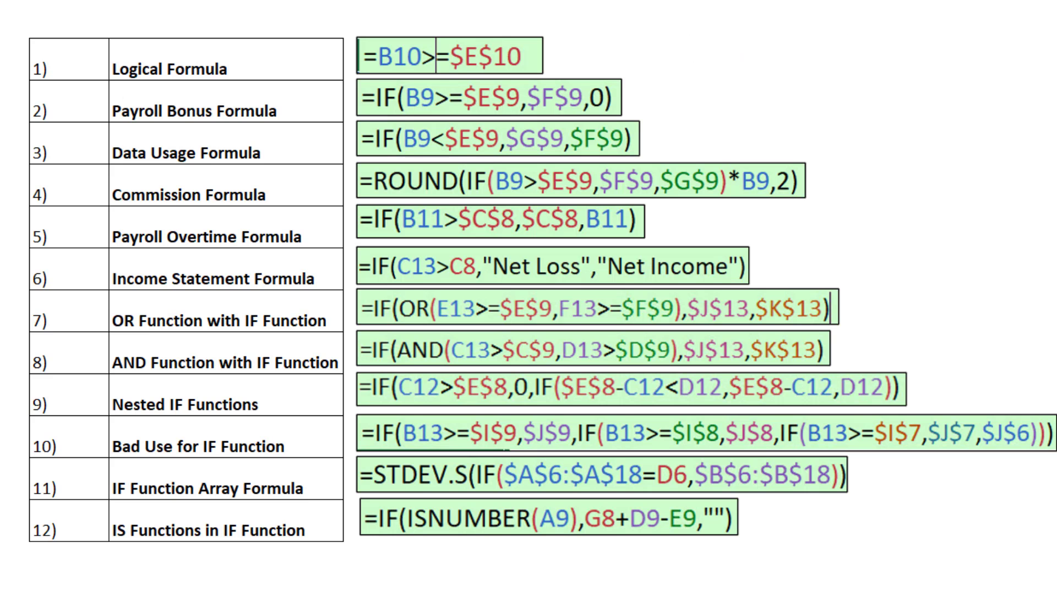
mouse_move(86, 55)
left_mouse_down()
mouse_move(91, 551)
mouse_move(120, 386)
left_mouse_up()
left_click_drag(53, 410, 88, 589)
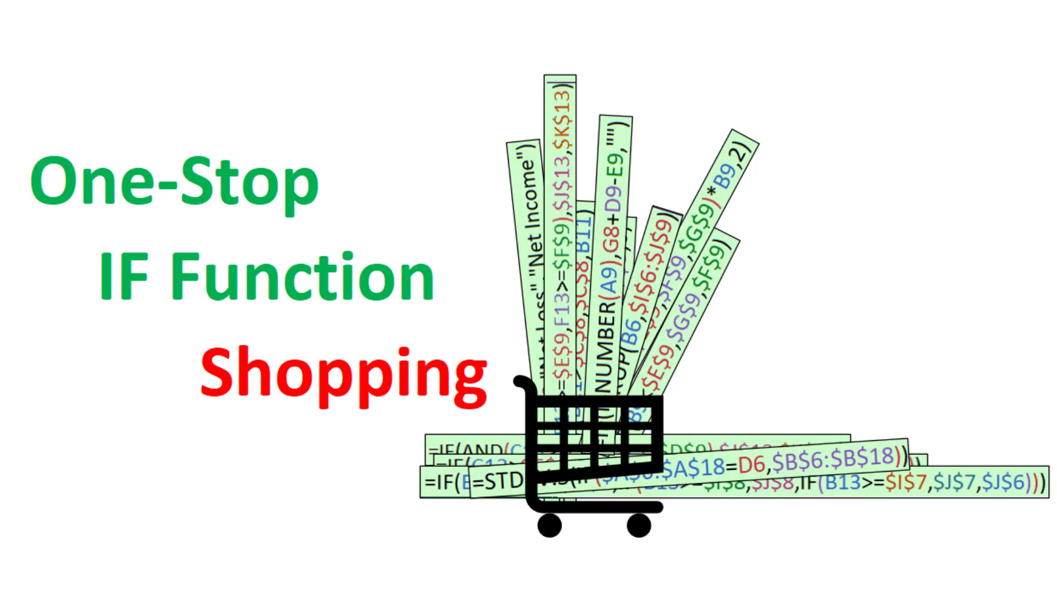